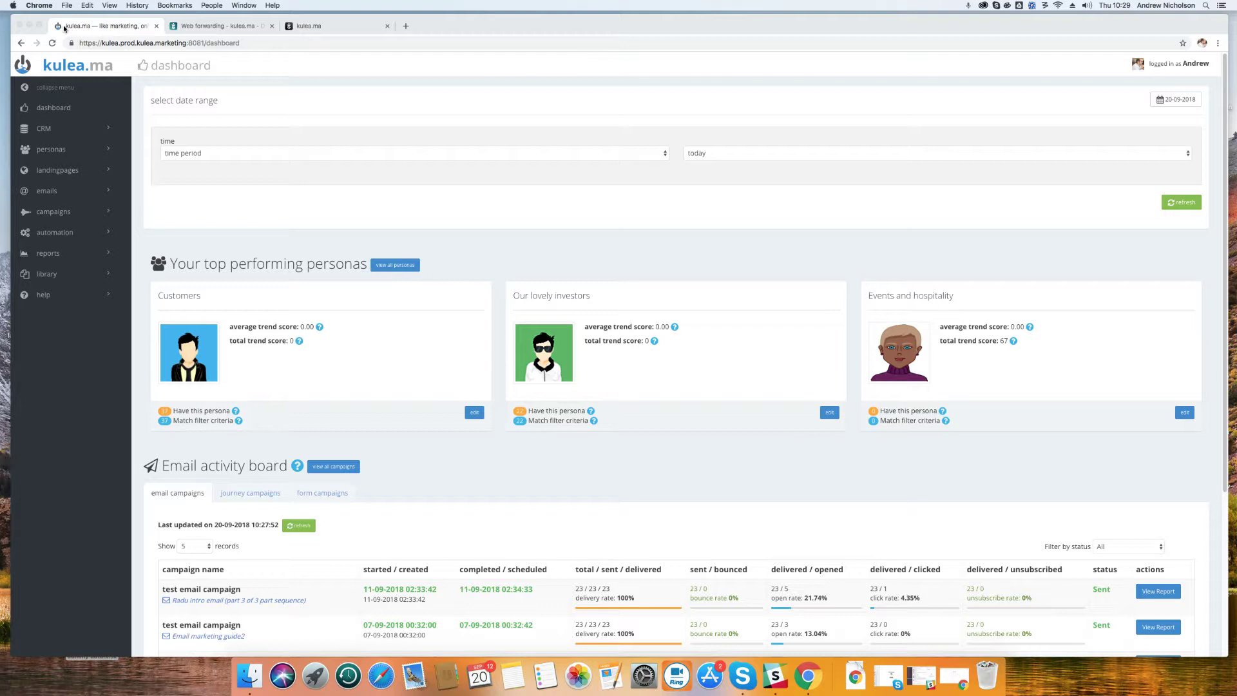
Open the Kulea demo page from My landingpages and preview it in a new tab
{"action": "left_click", "coordinate": [212, 27]}
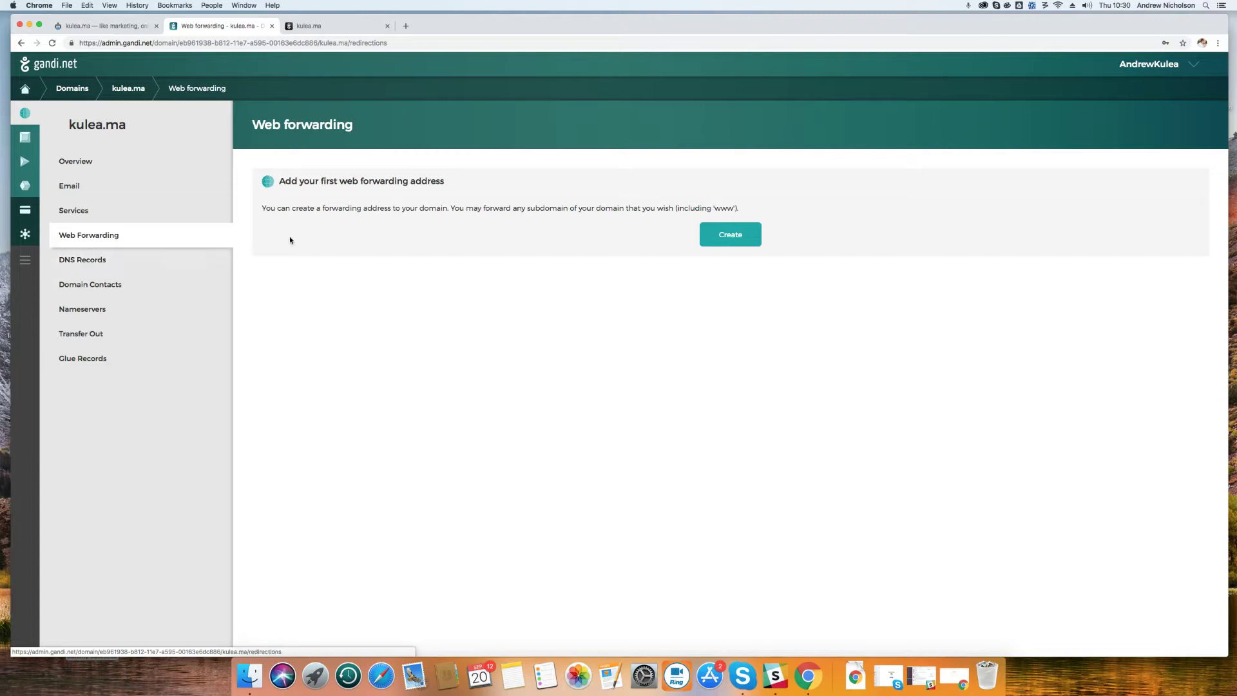
{"action": "left_click", "coordinate": [117, 29]}
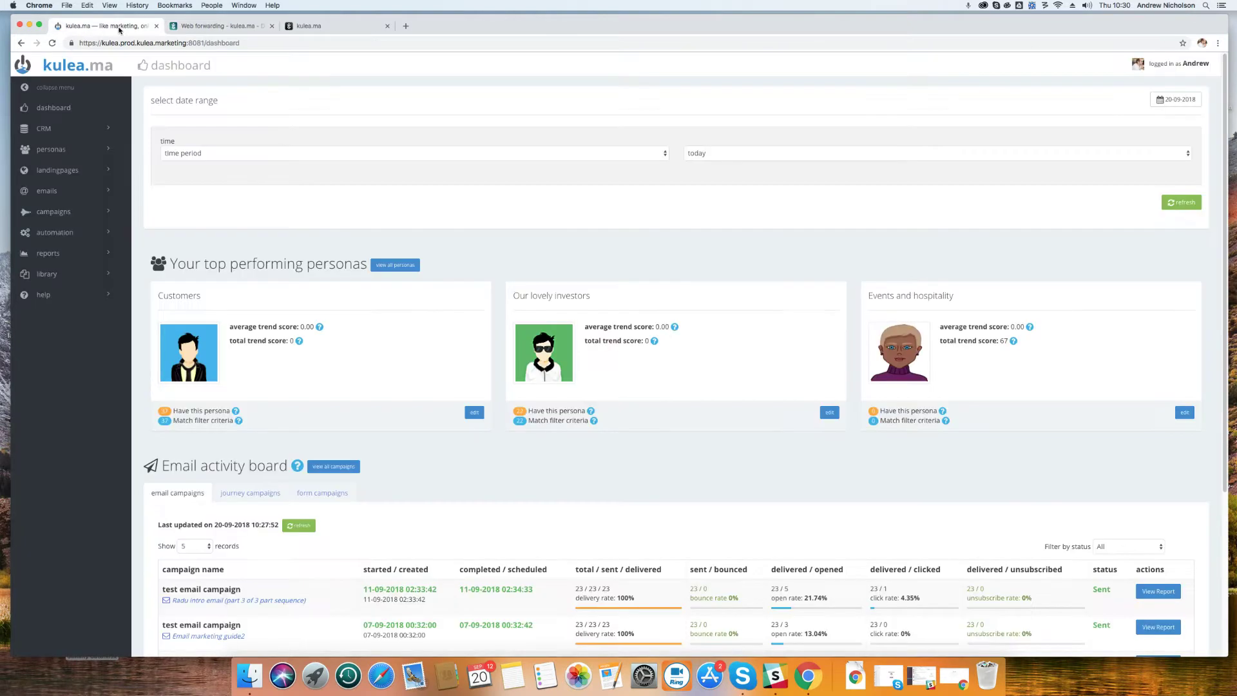
{"action": "left_click", "coordinate": [65, 170]}
{"action": "left_click", "coordinate": [76, 209]}
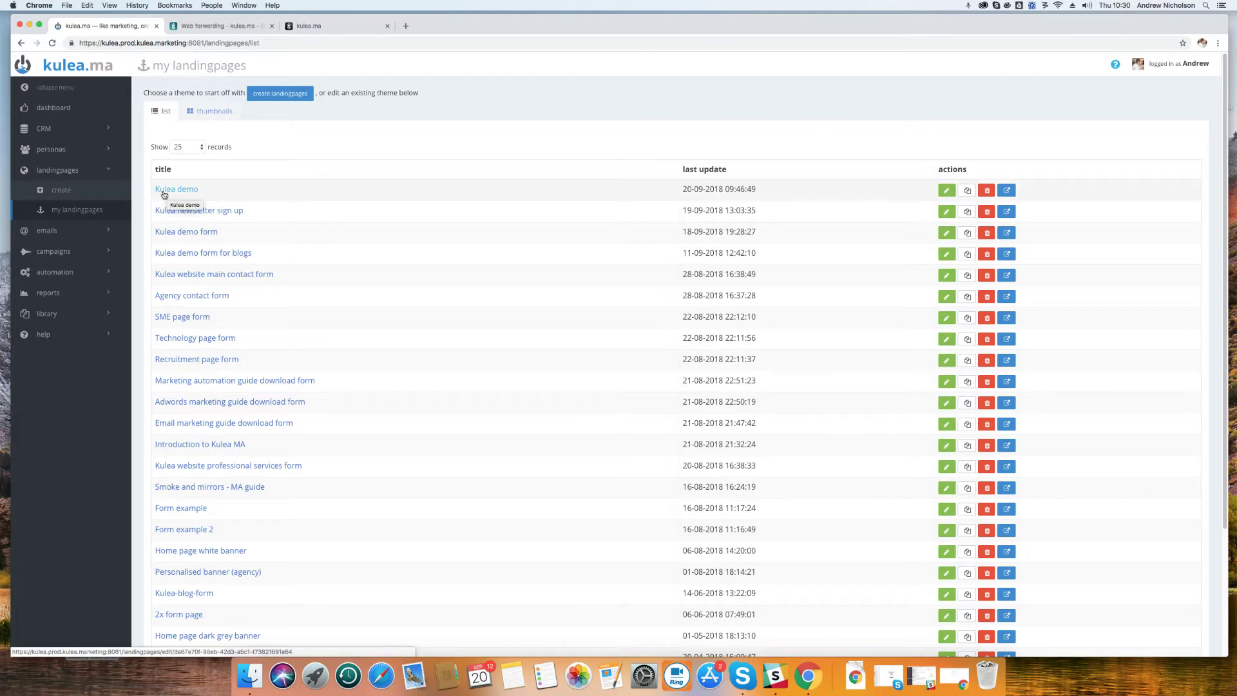
{"action": "left_click", "coordinate": [184, 192]}
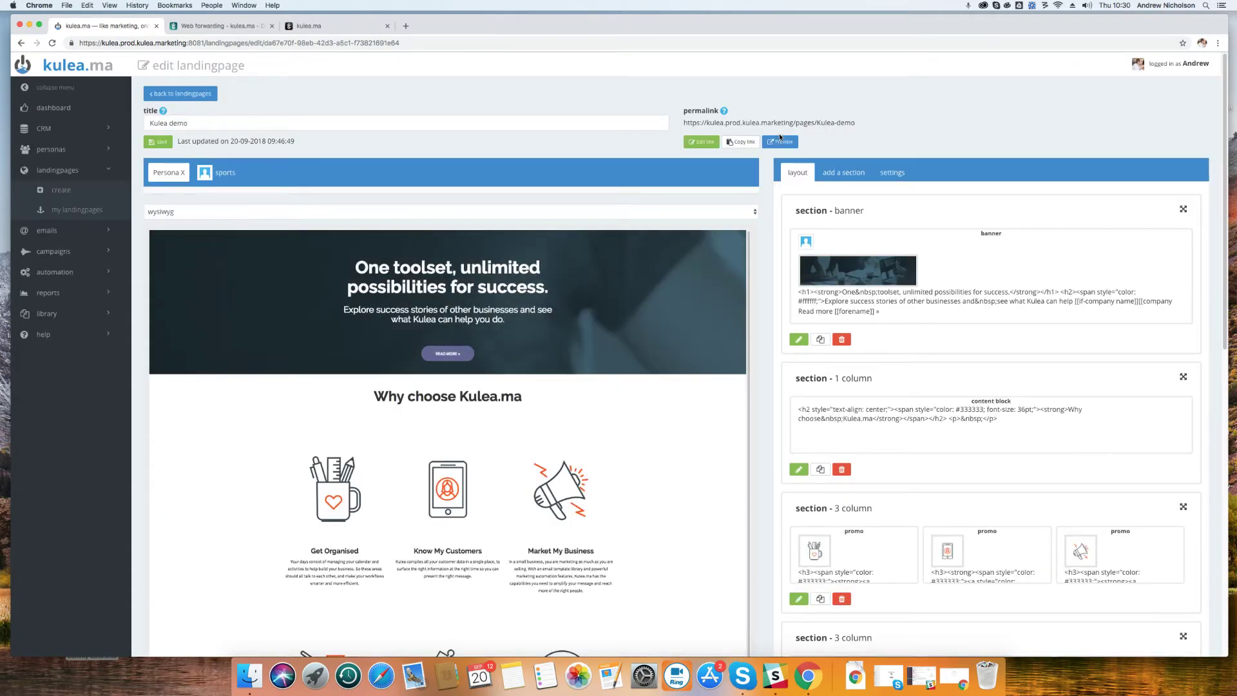
{"action": "left_click", "coordinate": [780, 138]}
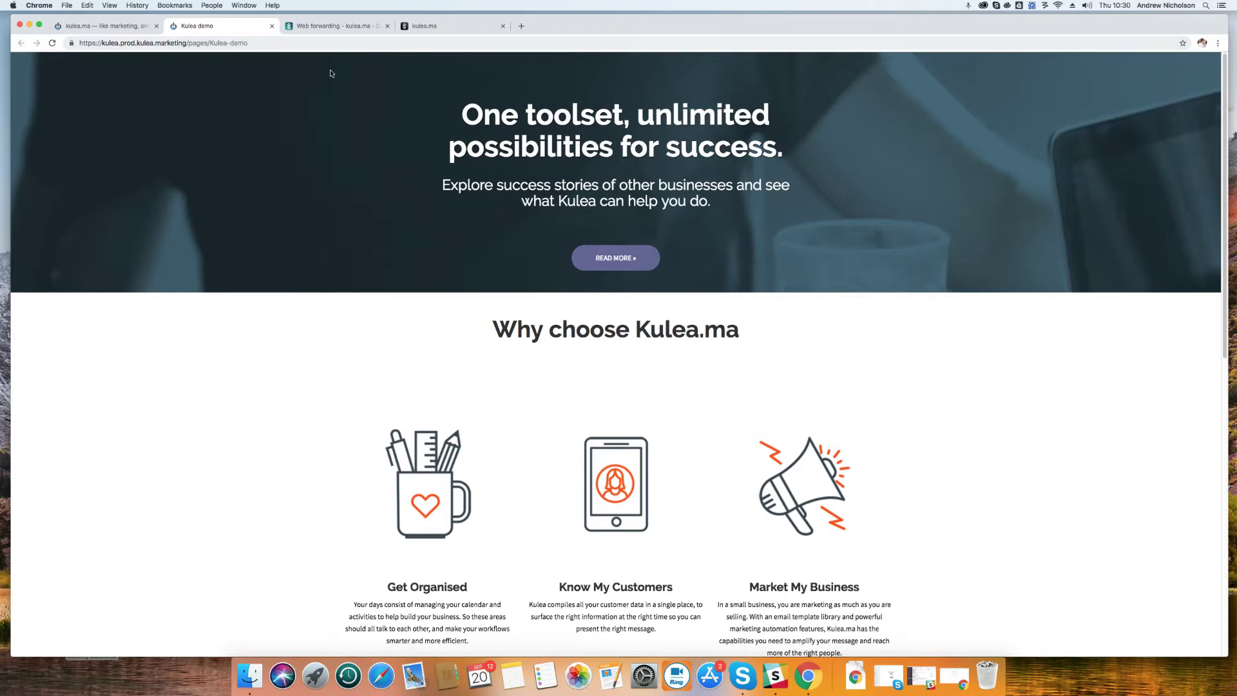
Reload promo.kulea.ma and confirm it still shows only Gandi's parking page
{"action": "left_click", "coordinate": [435, 26]}
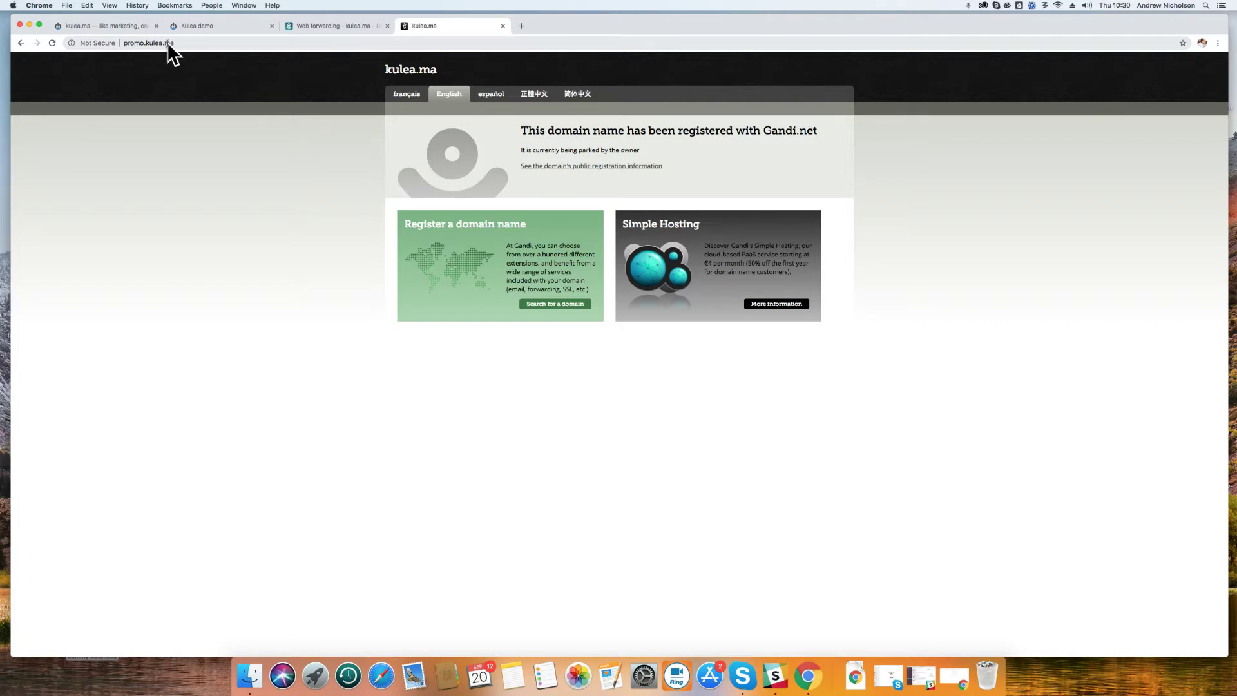
{"action": "key", "text": "super+r"}
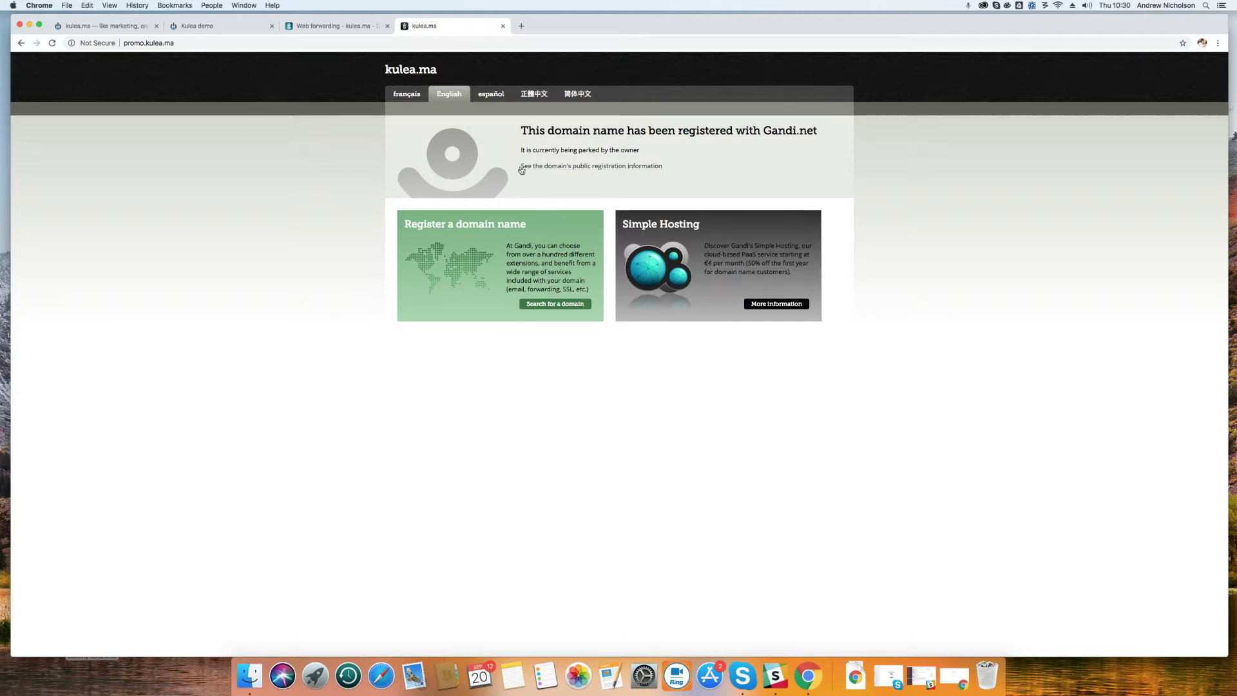
{"action": "left_click", "coordinate": [314, 27]}
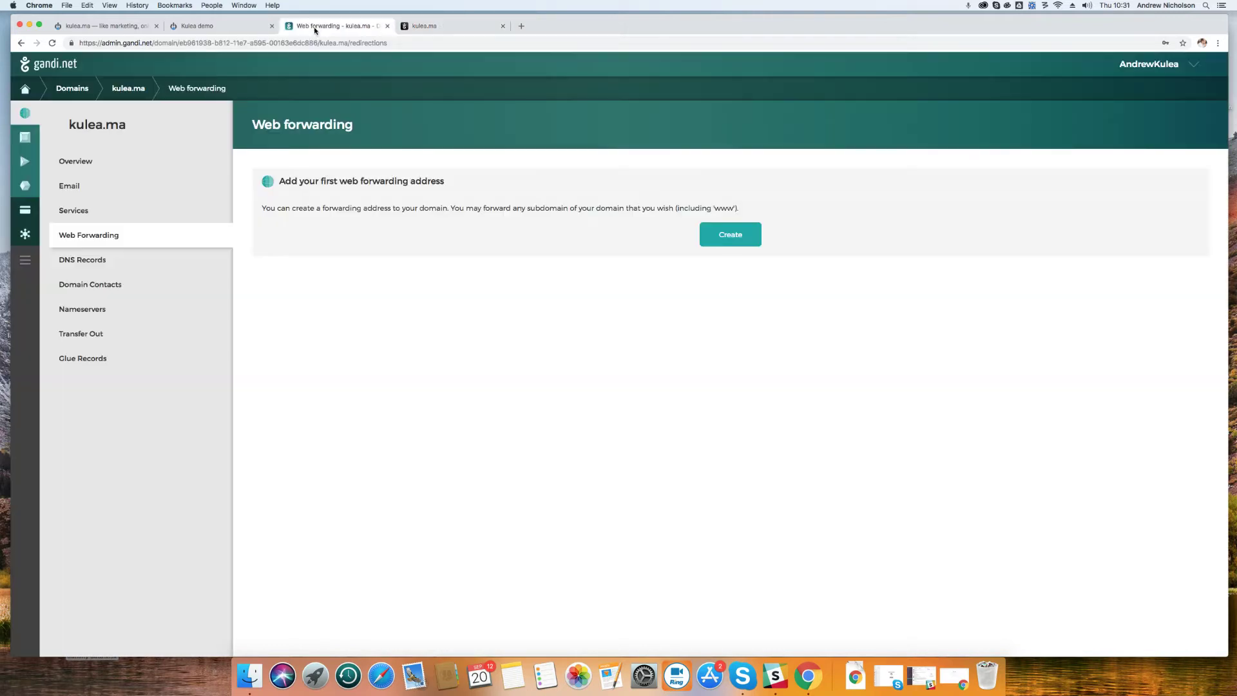
Fill a new Masked web forward from subdomain promo to kulea.prod.kulea.marketing/pages/
{"action": "left_click", "coordinate": [749, 236]}
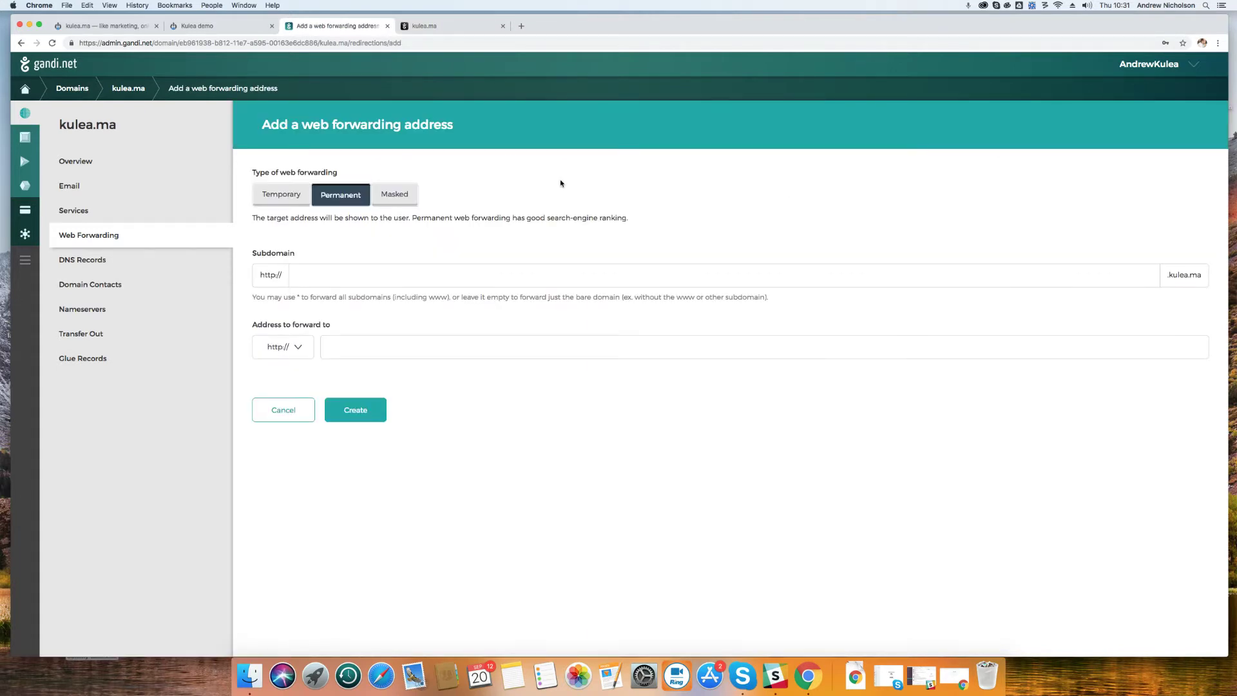
{"action": "left_click", "coordinate": [392, 195]}
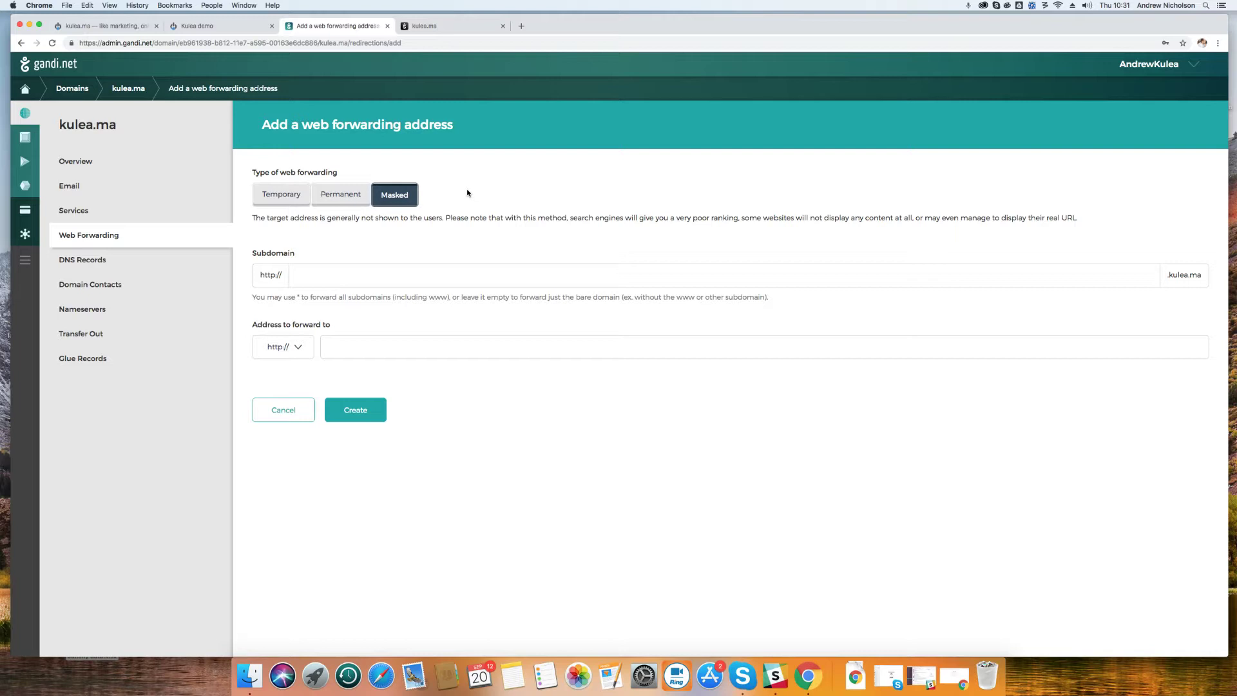
{"action": "left_click", "coordinate": [342, 278]}
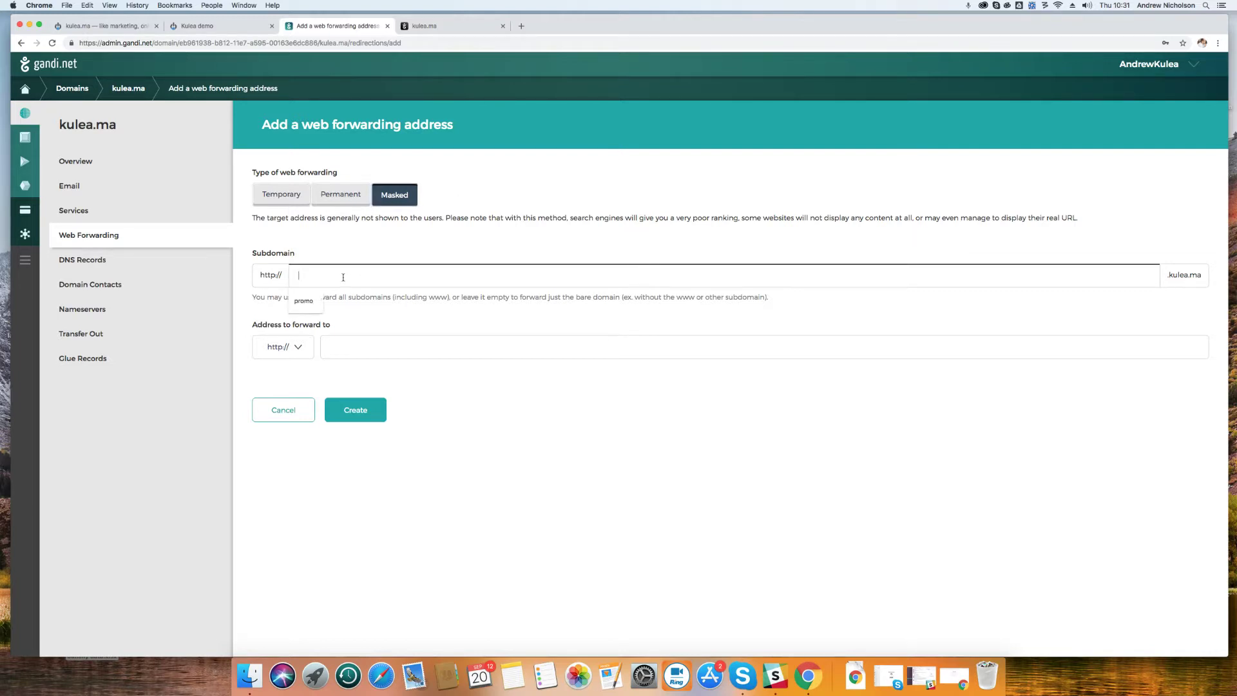
{"action": "left_click", "coordinate": [303, 301]}
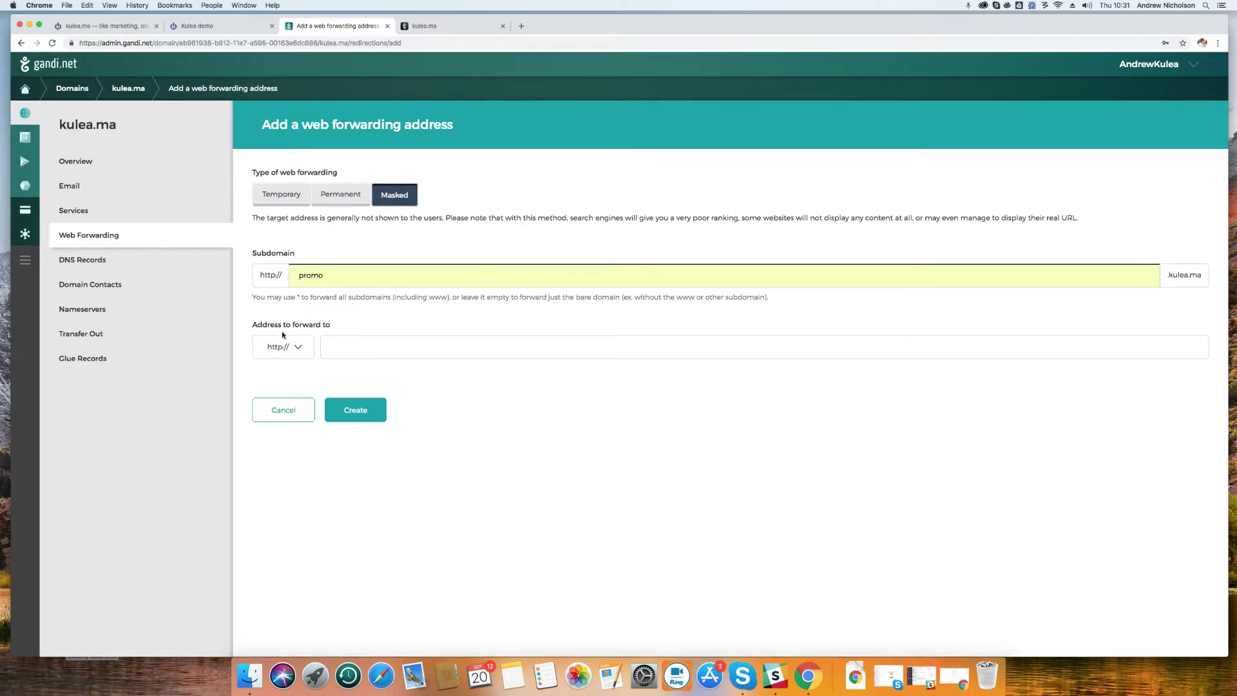
{"action": "left_click", "coordinate": [339, 351]}
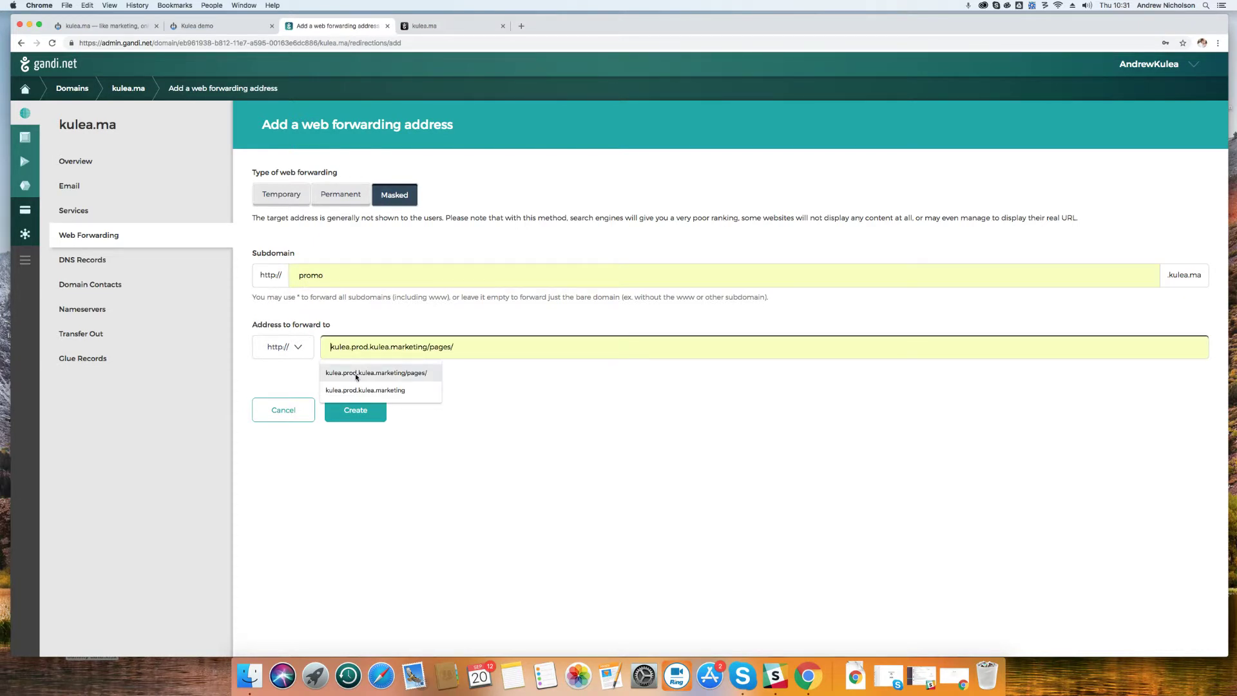
{"action": "left_click", "coordinate": [356, 374]}
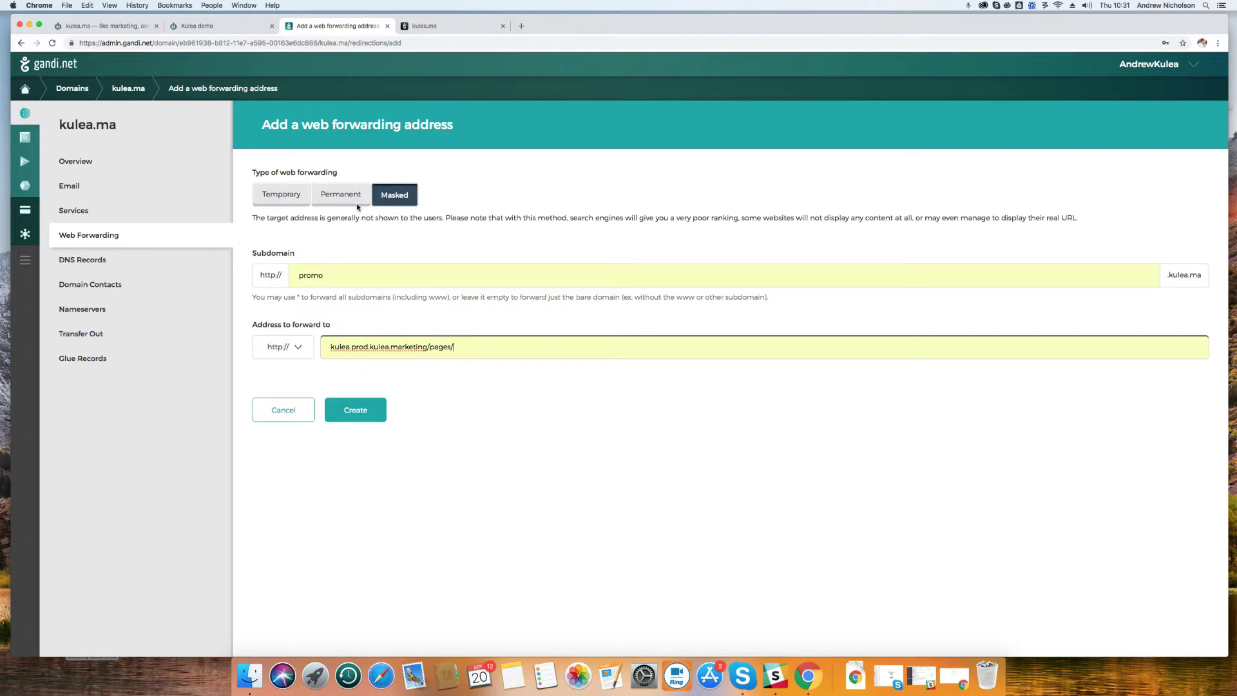
{"action": "left_click", "coordinate": [216, 26]}
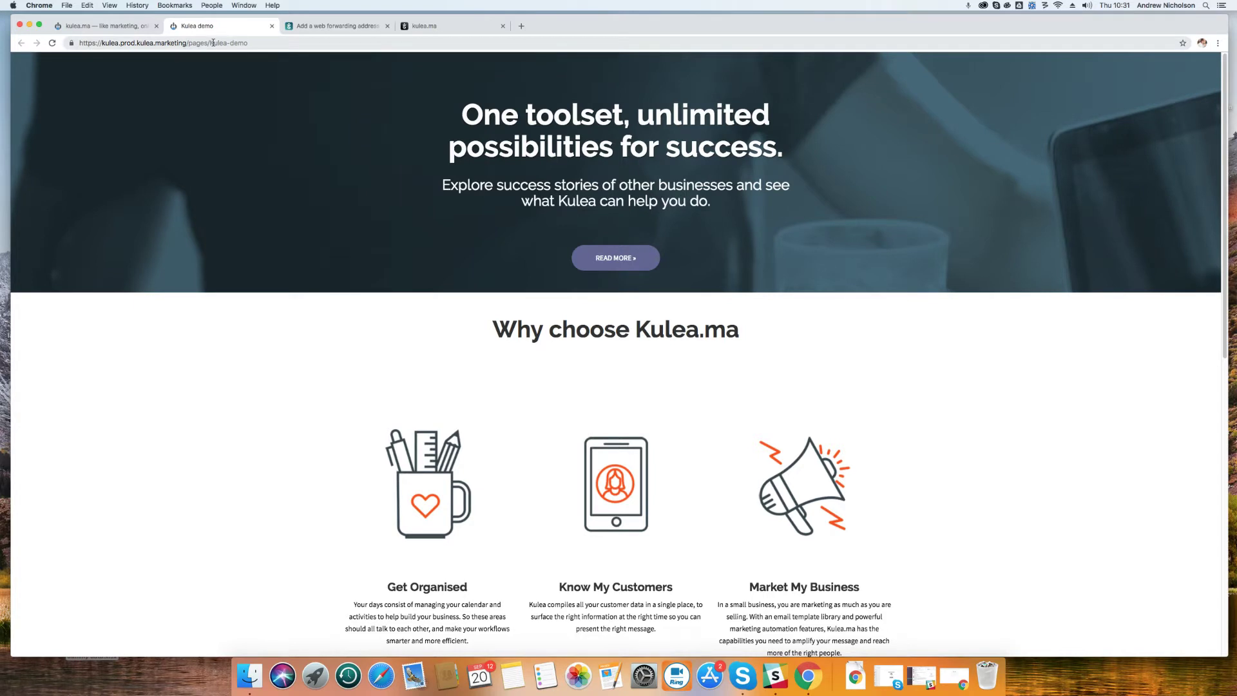
{"action": "left_click_drag", "start_coordinate": [213, 43], "coordinate": [101, 41]}
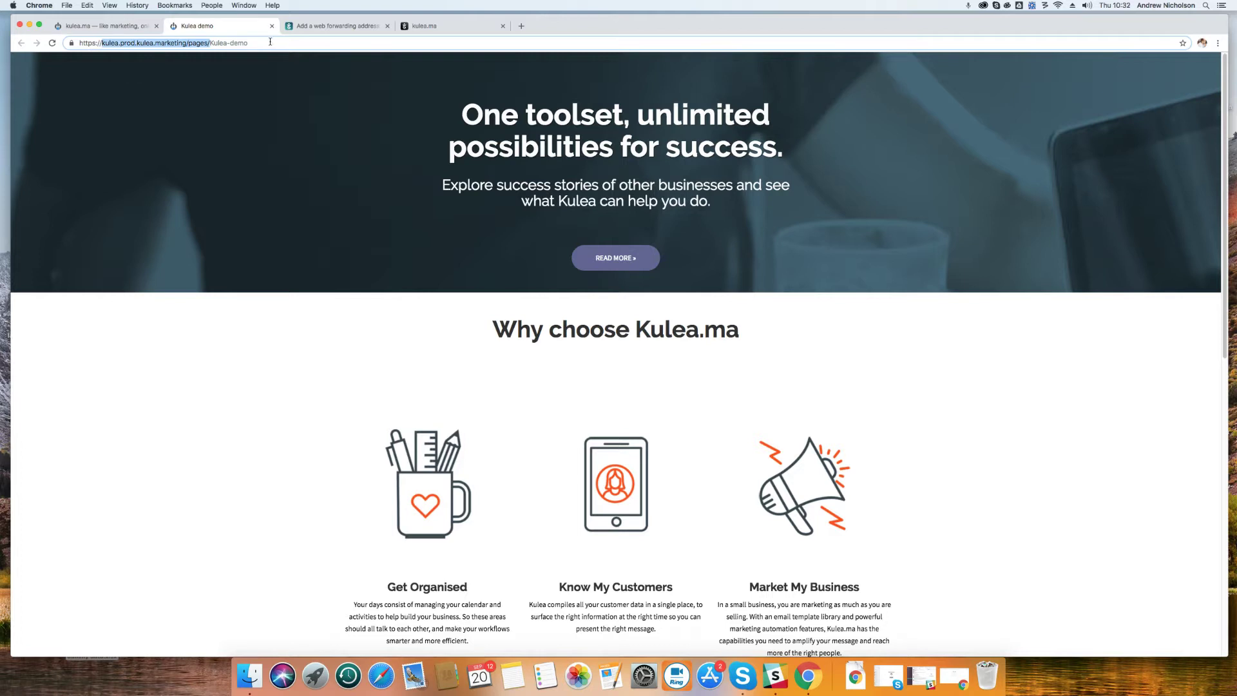
{"action": "left_click", "coordinate": [314, 25]}
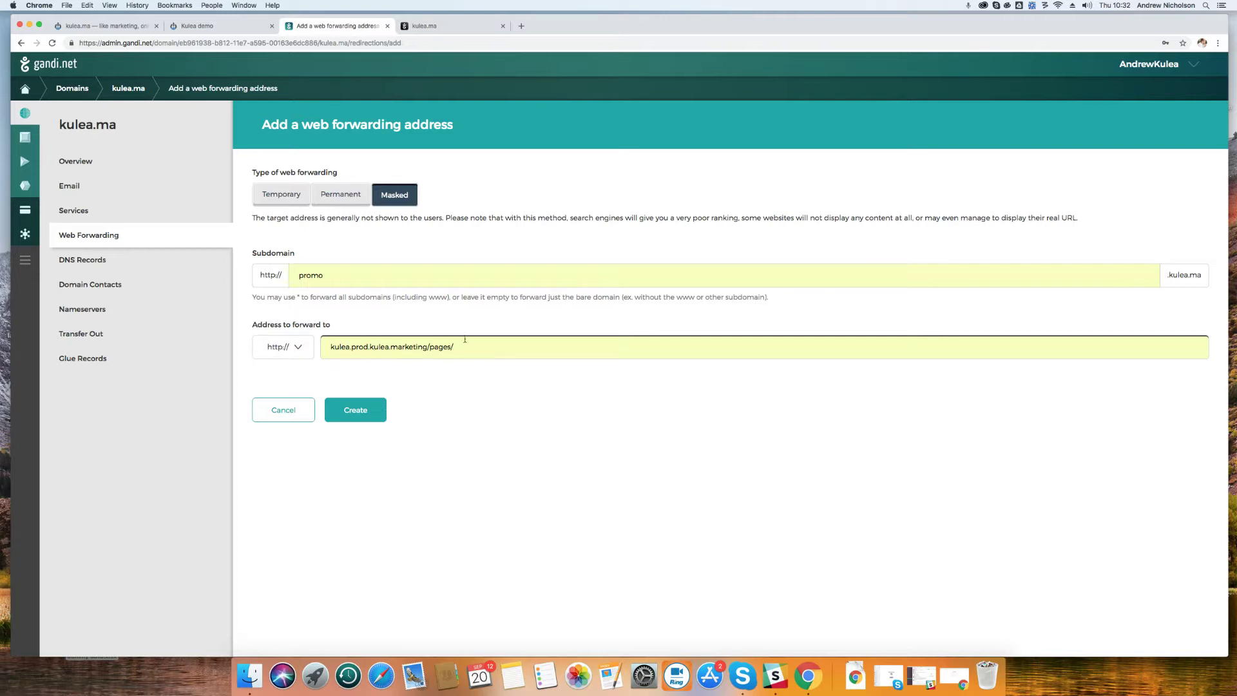
Create the masked promo forward, dismiss the success notice, and return to the promo.kulea.ma tab
{"action": "left_click", "coordinate": [367, 406]}
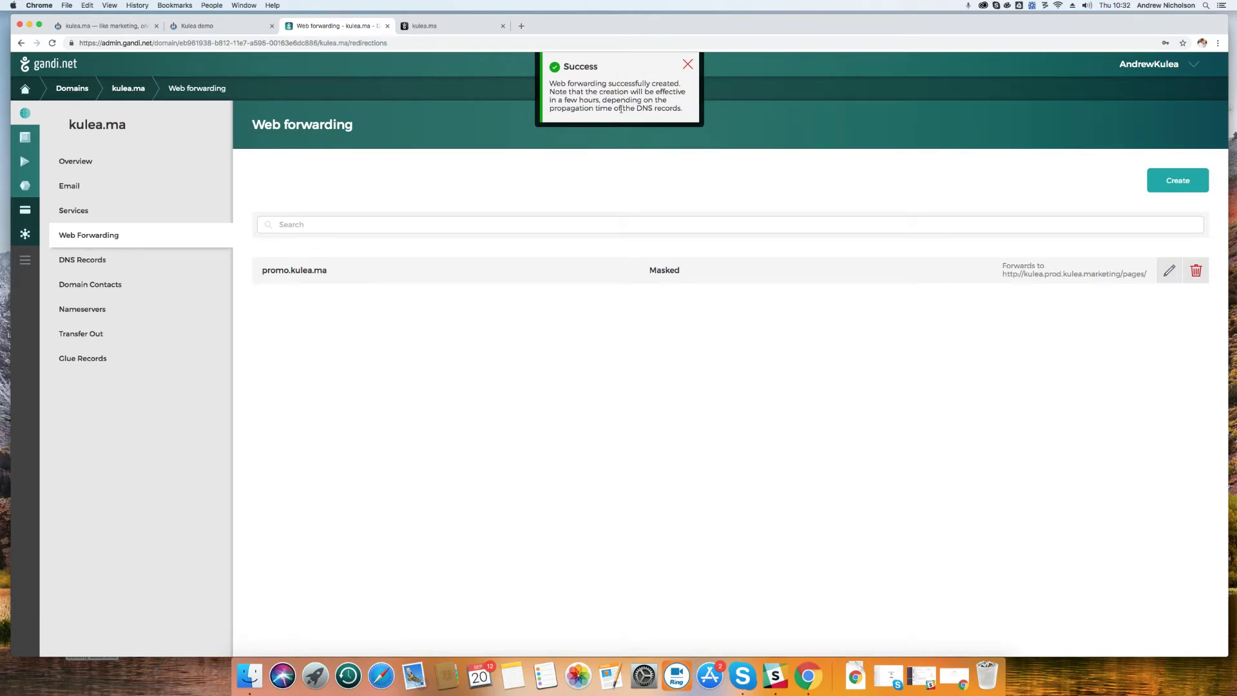
{"action": "left_click", "coordinate": [688, 67]}
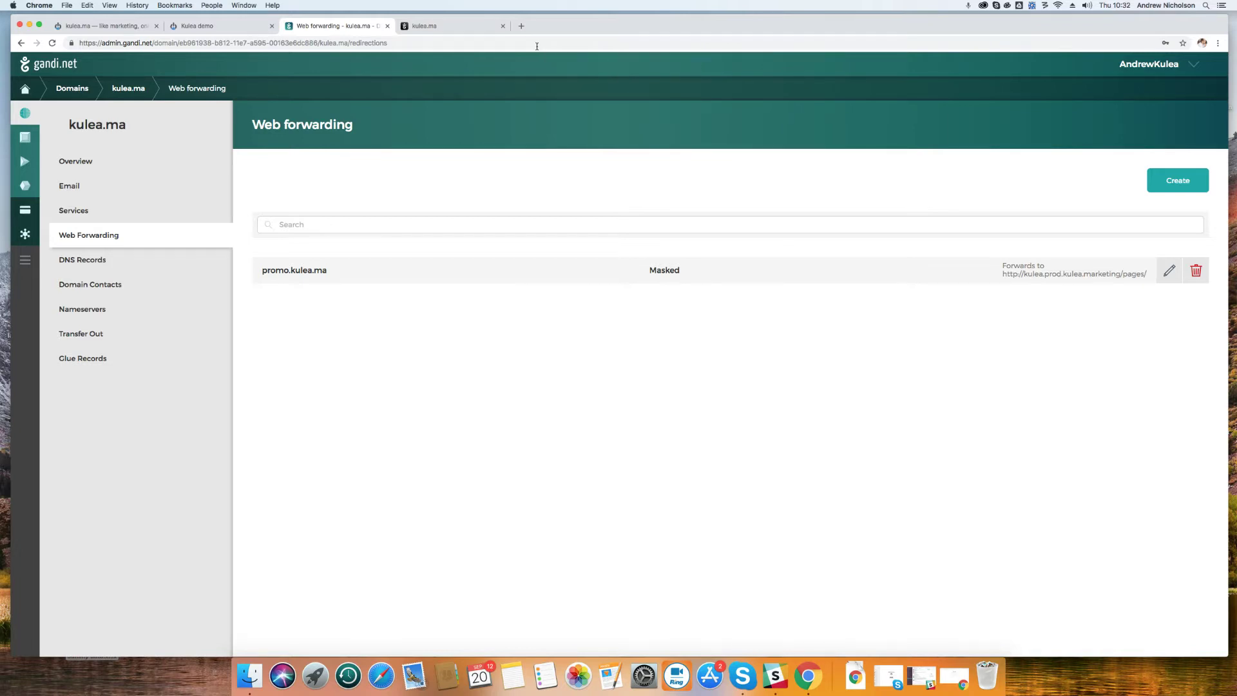
{"action": "left_click", "coordinate": [452, 28]}
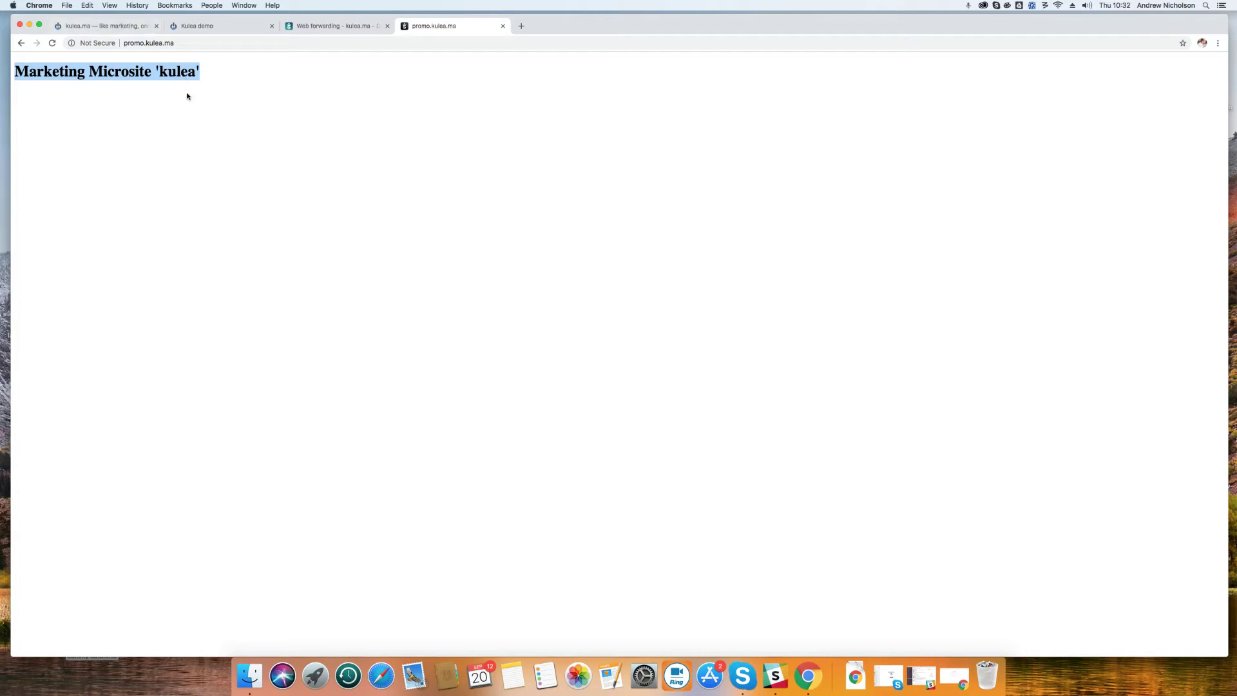
Copy 'Kulea-demo' from the demo page's address and append it to the promo.kulea.ma address
{"action": "left_click", "coordinate": [223, 30]}
{"action": "left_click_drag", "start_coordinate": [251, 44], "coordinate": [207, 44]}
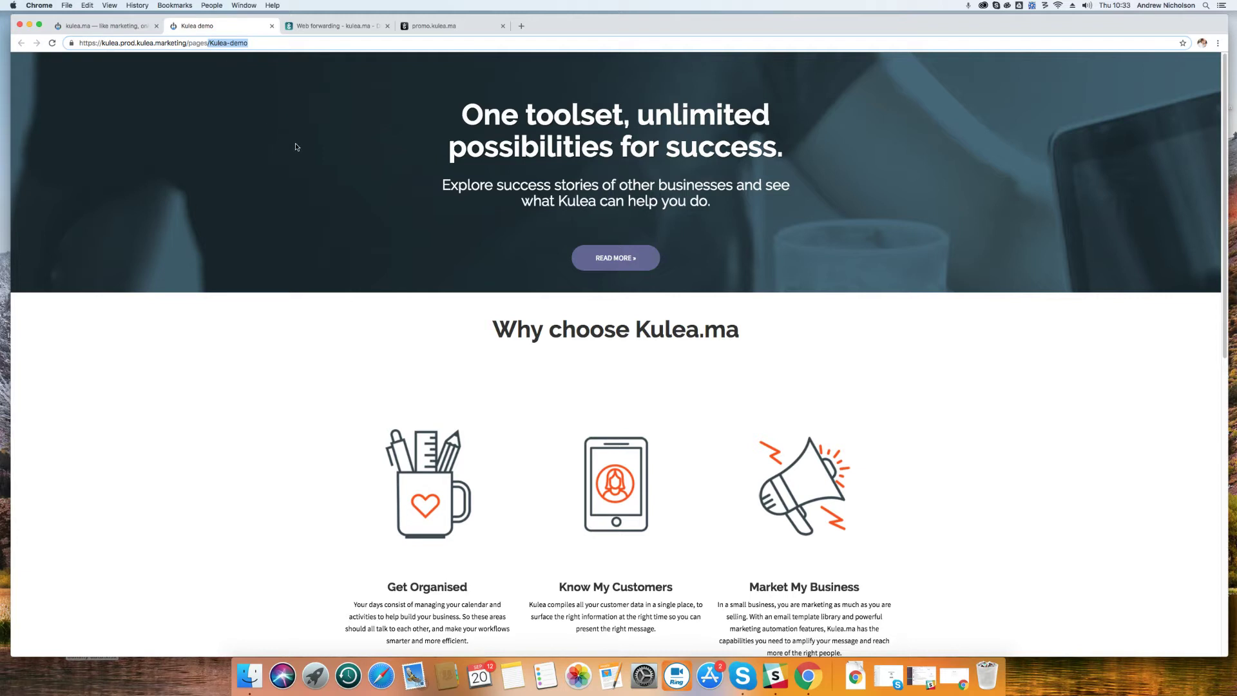
{"action": "key", "text": "super+c"}
{"action": "left_click", "coordinate": [341, 26]}
{"action": "left_click", "coordinate": [416, 26]}
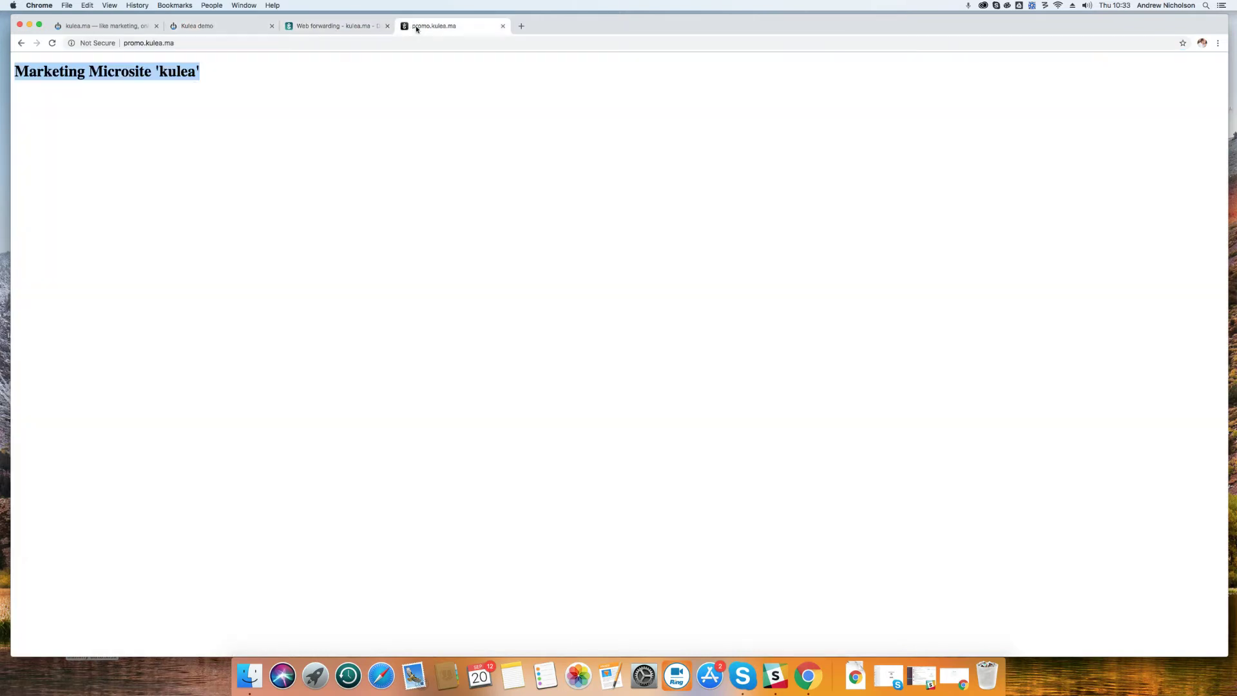
{"action": "left_click", "coordinate": [181, 43]}
{"action": "left_click", "coordinate": [191, 43]}
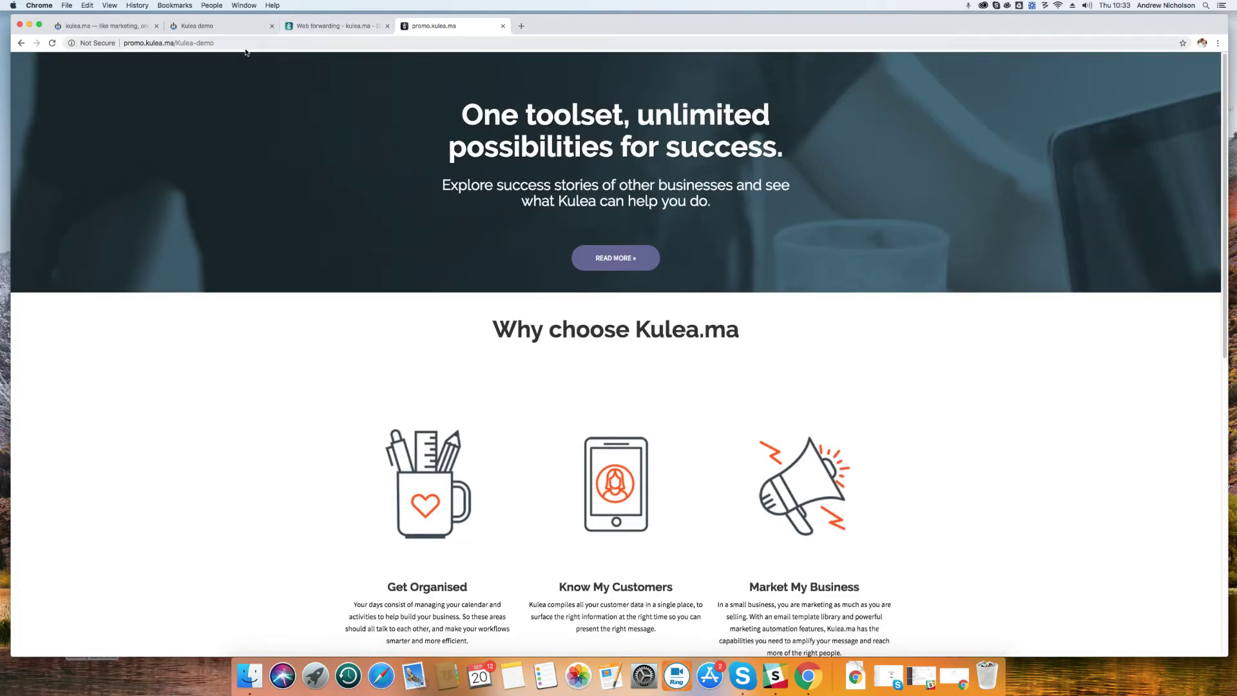
Close the original Kulea demo tab and scroll through the demo served at promo.kulea.ma
{"action": "left_click", "coordinate": [219, 27]}
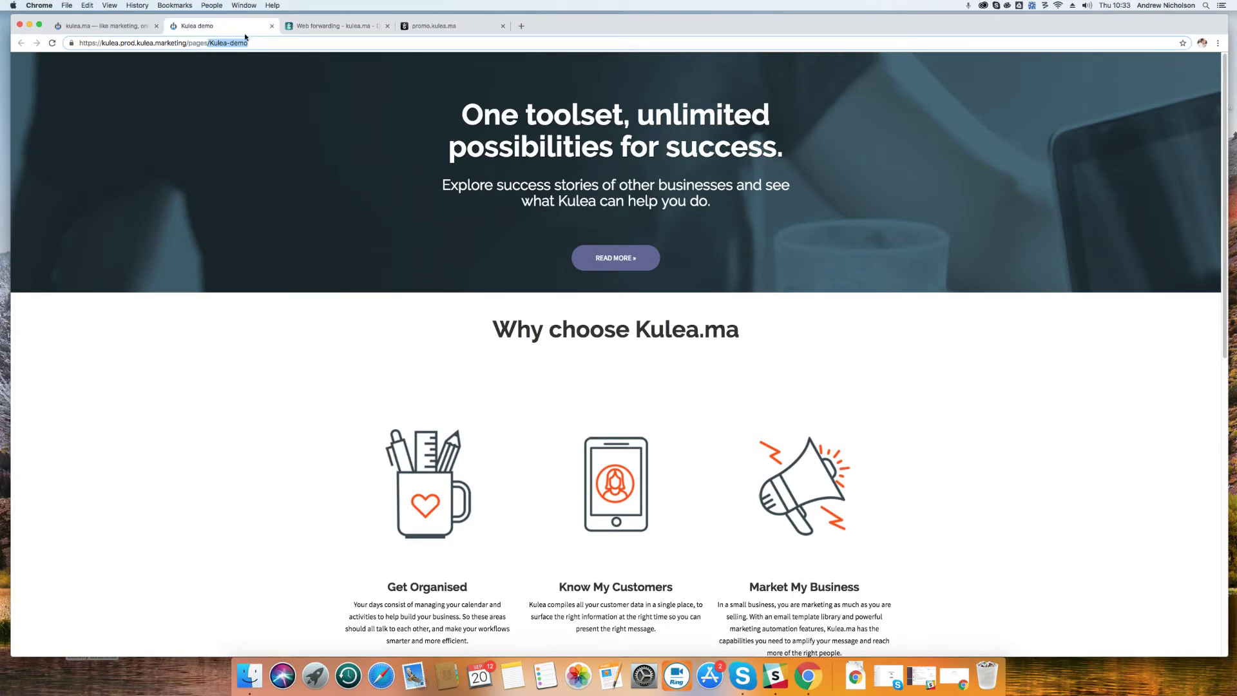
{"action": "left_click", "coordinate": [272, 28]}
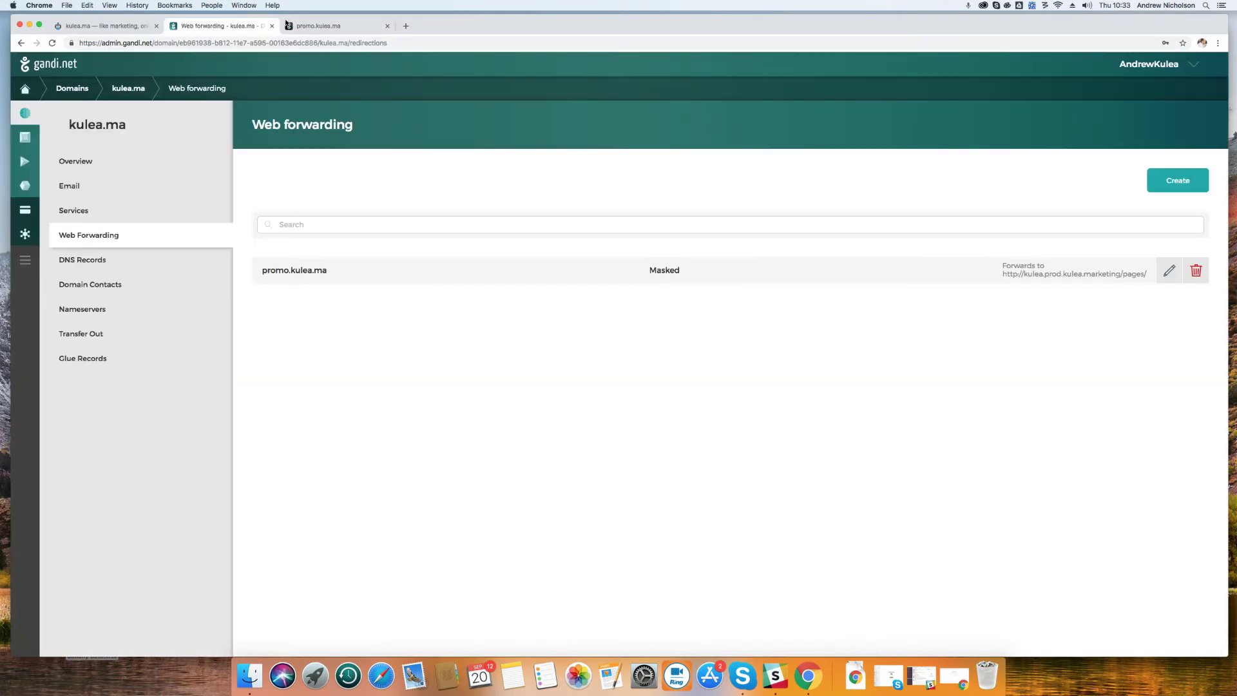
{"action": "left_click", "coordinate": [329, 25]}
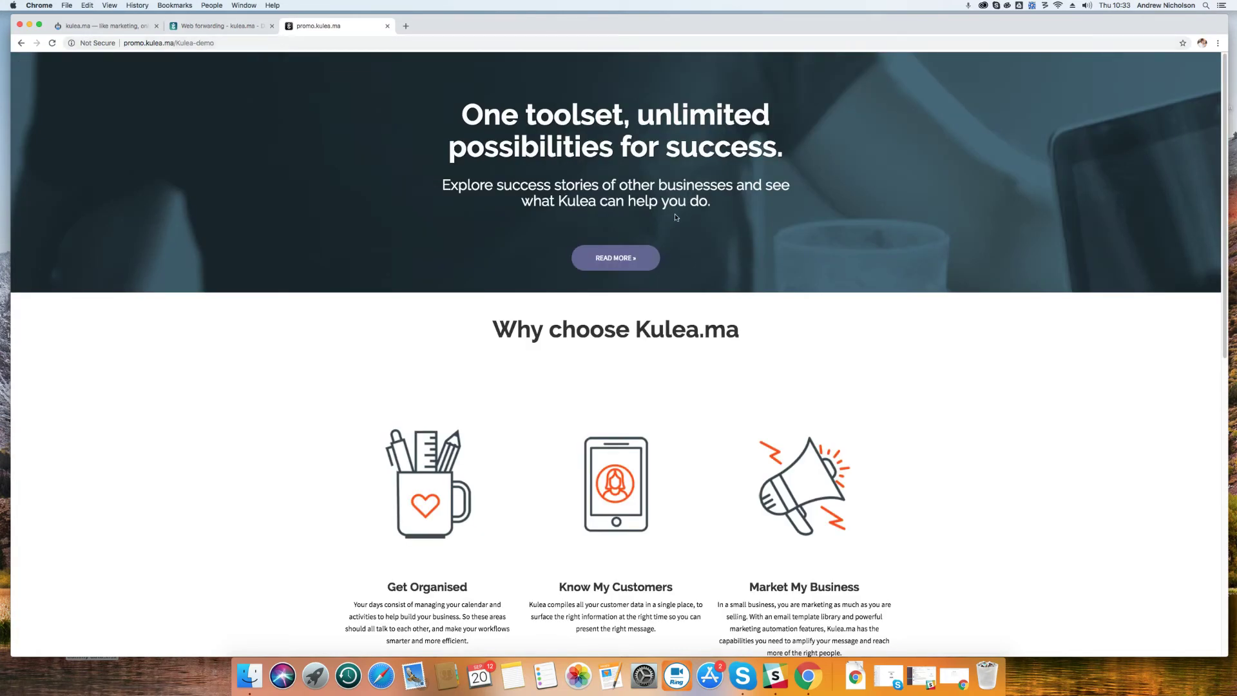
{"action": "scroll", "coordinate": [680, 219], "scroll_direction": "down", "scroll_amount": 10}
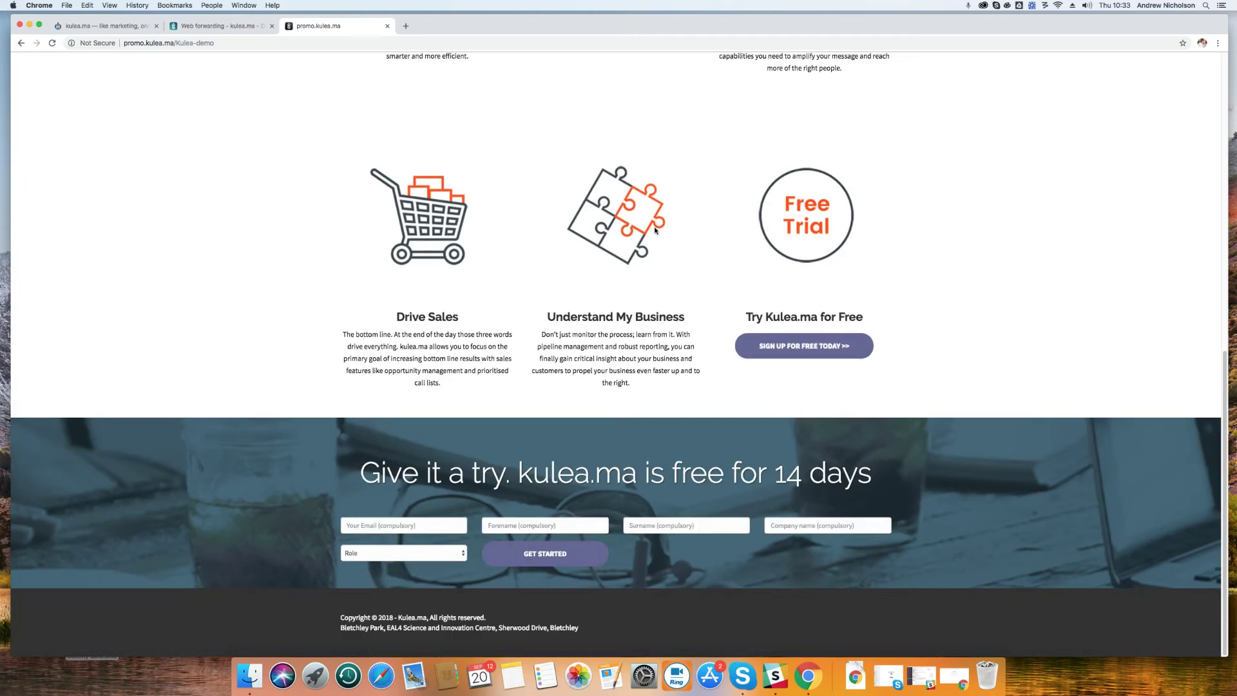
{"action": "scroll", "coordinate": [654, 229], "scroll_direction": "up", "scroll_amount": 10}
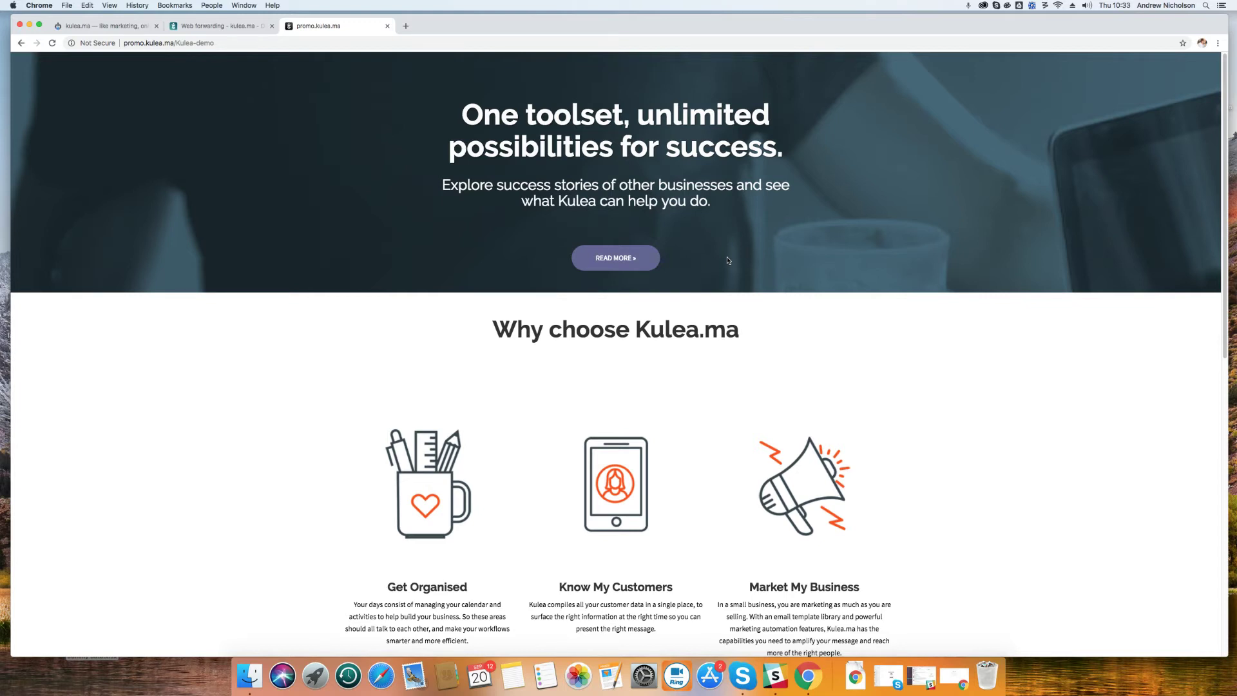
{"action": "scroll", "coordinate": [728, 260], "scroll_direction": "down", "scroll_amount": 10}
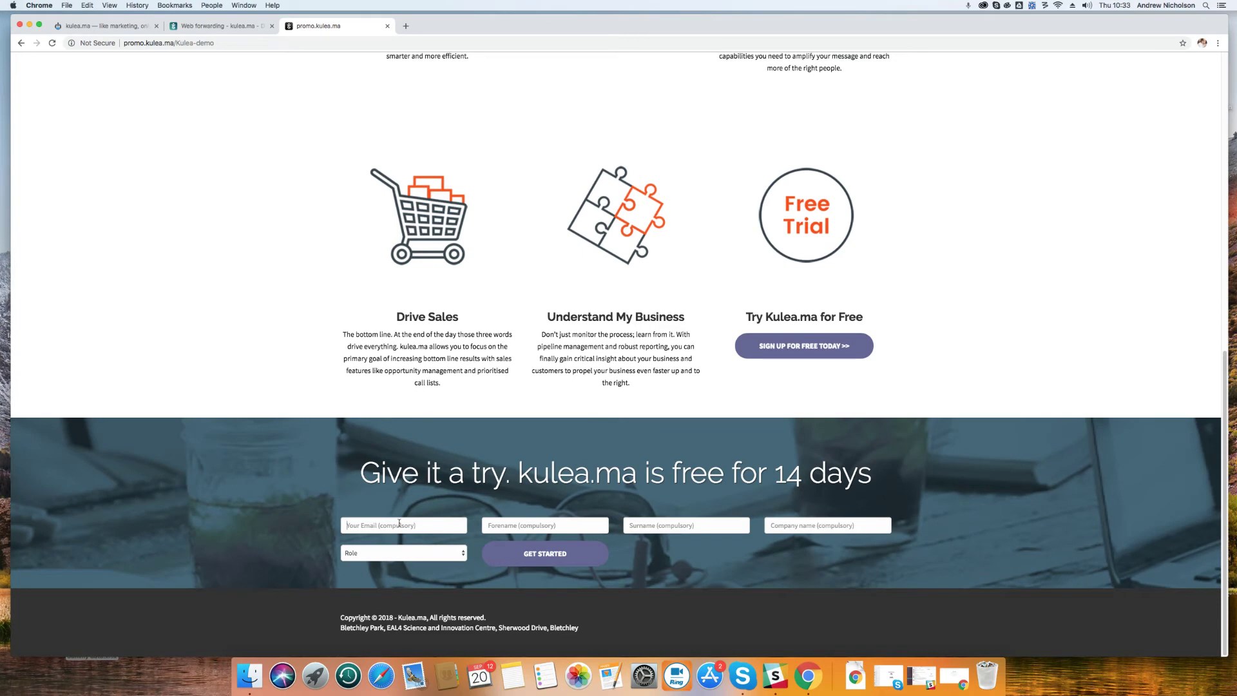
Enter the visitor's email, forename, surname and company 'Acme Inc.' in the trial form
{"action": "type", "text": "martyMcFly@acme.inc"}
{"action": "left_click", "coordinate": [565, 527]}
{"action": "type", "text": "Marty"}
{"action": "left_click", "coordinate": [660, 525]}
{"action": "type", "text": "M"}
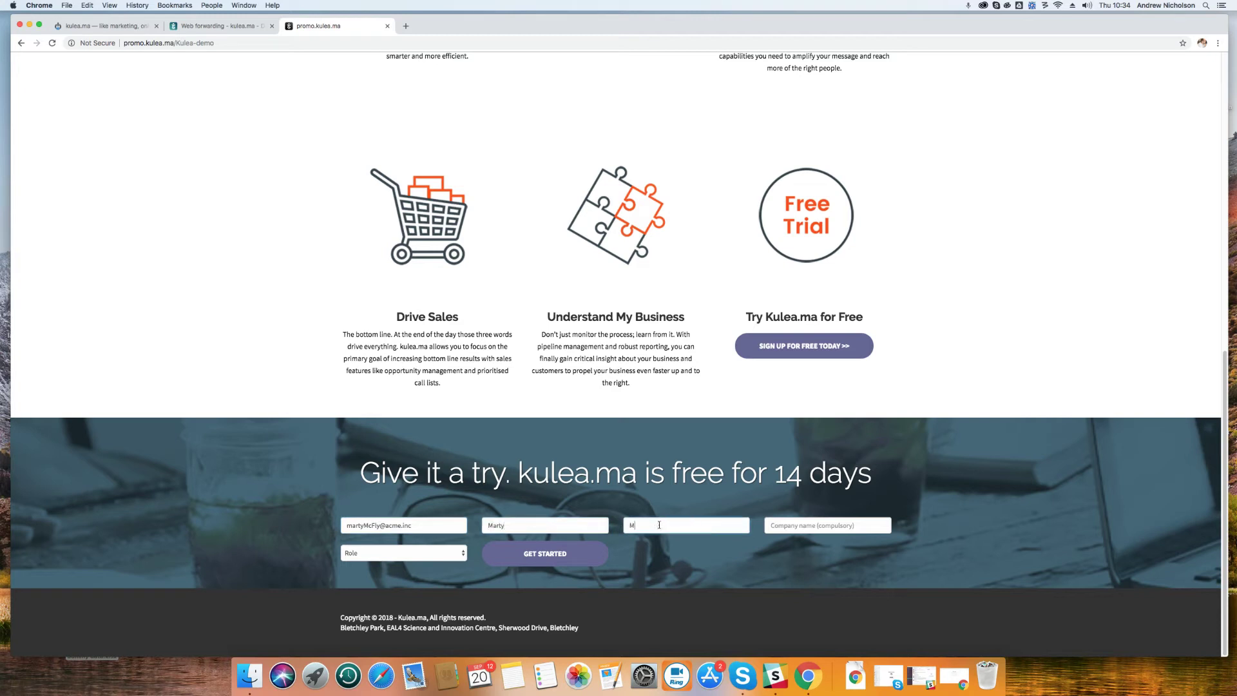
{"action": "left_click", "coordinate": [796, 525]}
{"action": "type", "text": "Acme"}
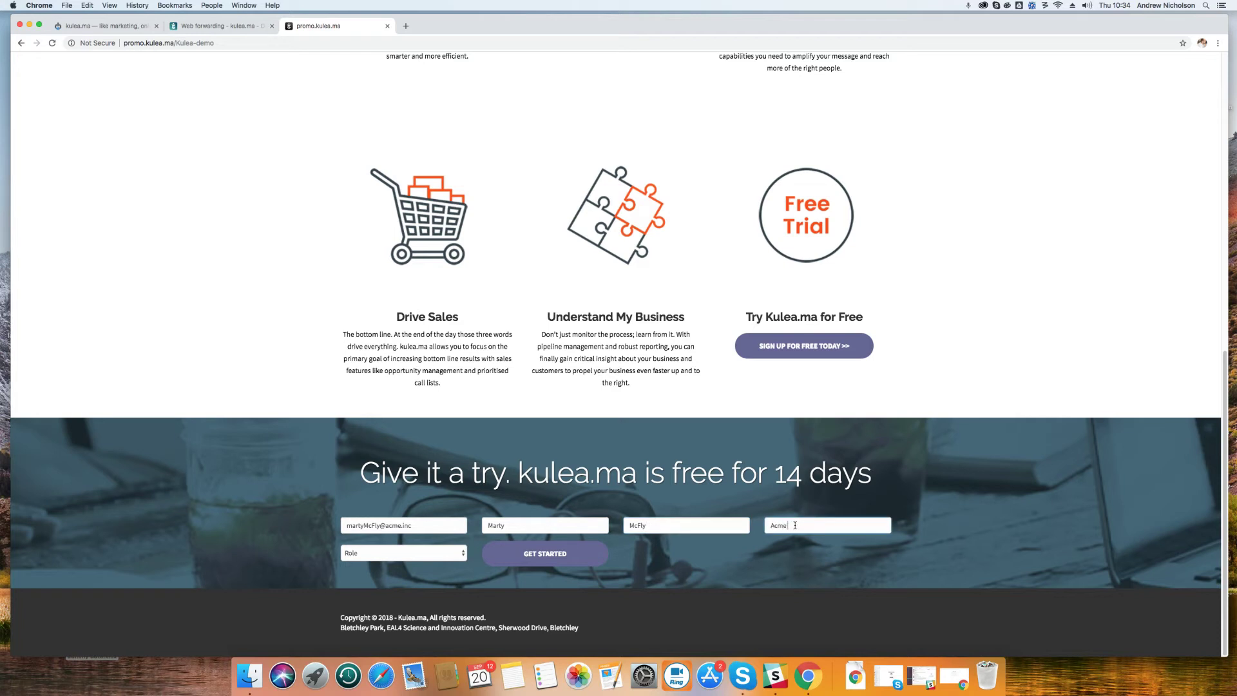
{"action": "type", "text": " Inc."}
Choose 'sales' as the role and submit the free-trial sign-up with GET STARTED
{"action": "left_click", "coordinate": [412, 552]}
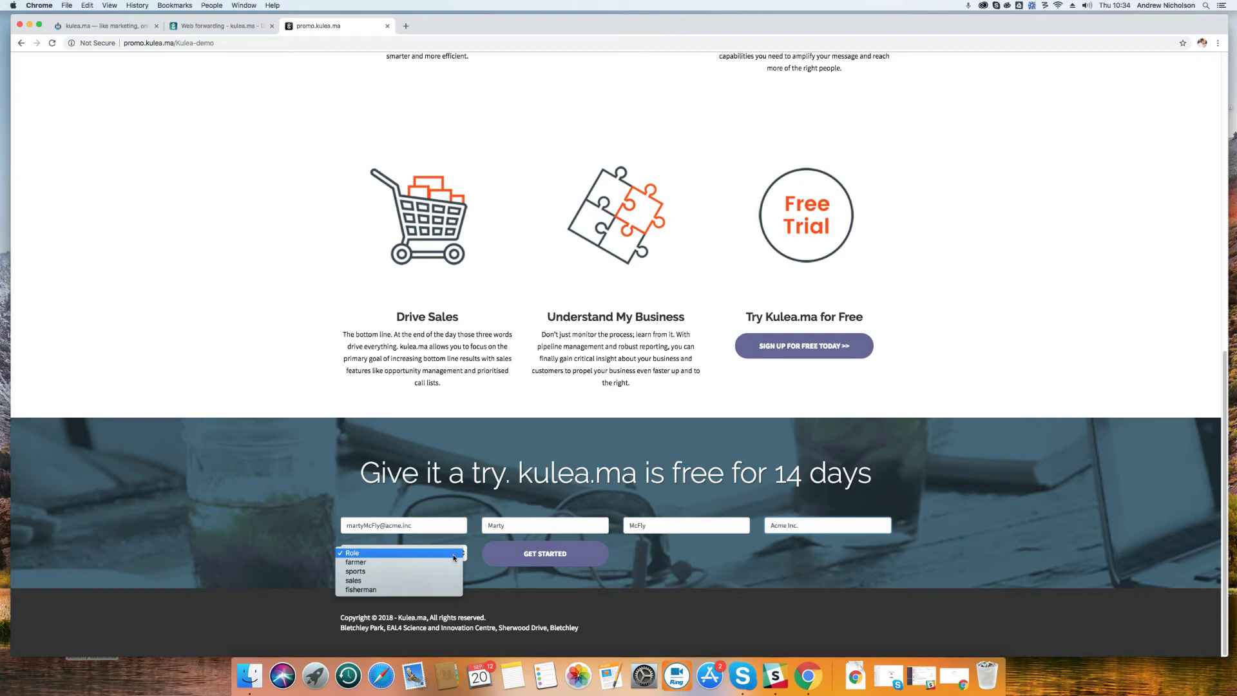
{"action": "left_click", "coordinate": [424, 581]}
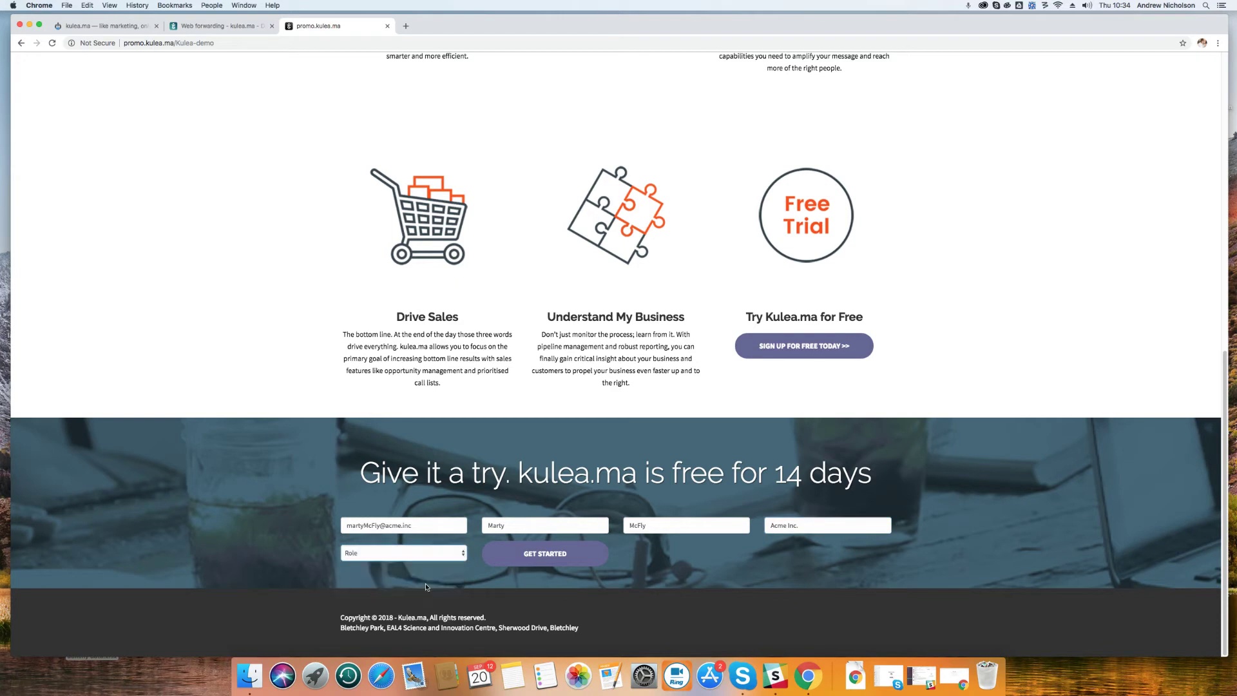
{"action": "left_click", "coordinate": [544, 557]}
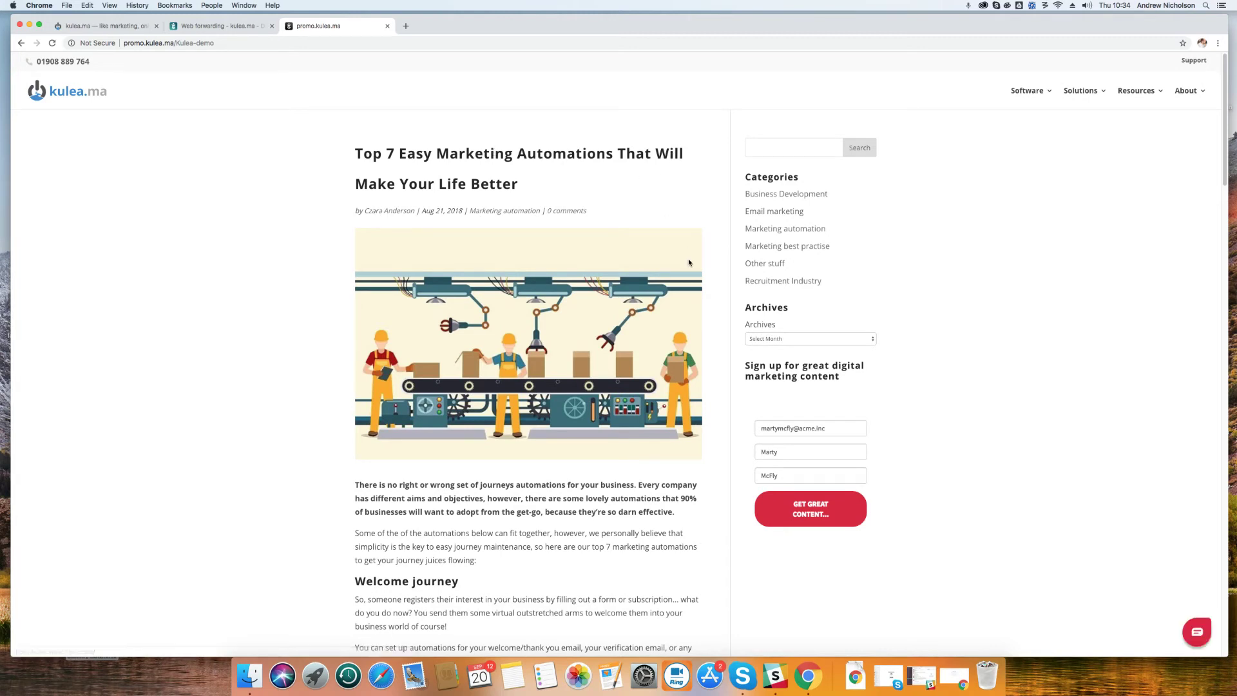
Verify the article's forms show the visitor's prefilled email, then close the promo.kulea.ma tab
{"action": "scroll", "coordinate": [689, 259], "scroll_direction": "down", "scroll_amount": 5}
{"action": "scroll", "coordinate": [693, 262], "scroll_direction": "up", "scroll_amount": 4}
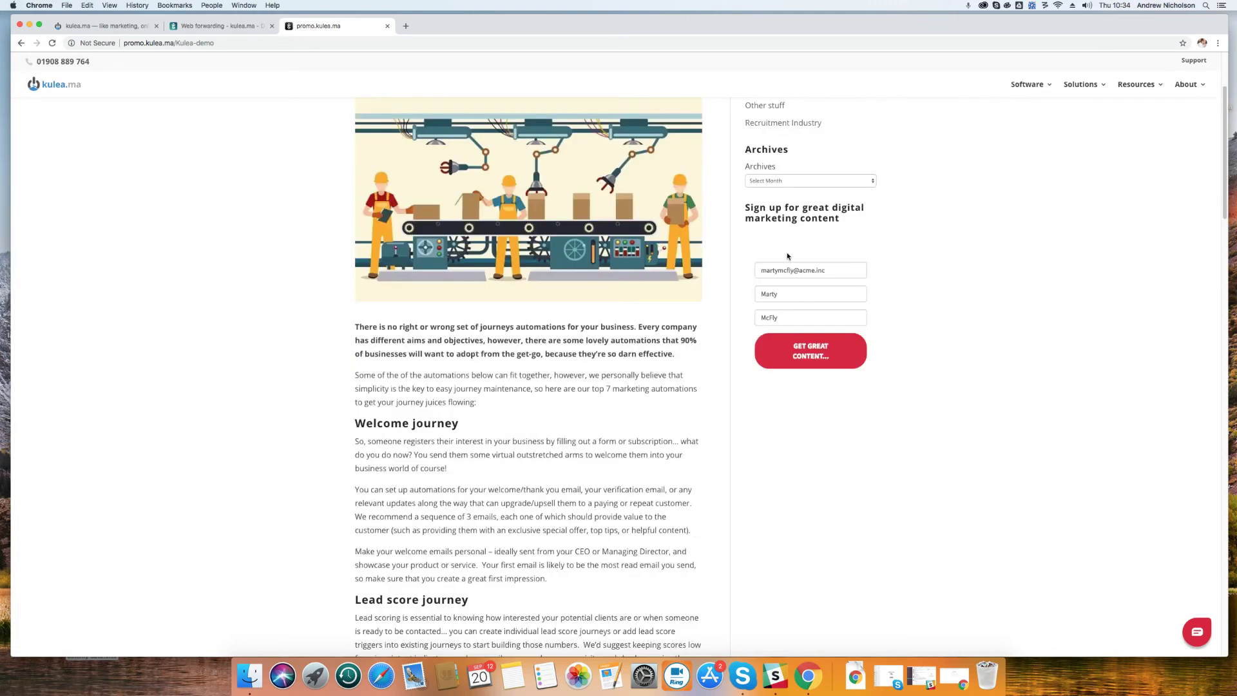
{"action": "left_click_drag", "start_coordinate": [763, 271], "coordinate": [821, 270]}
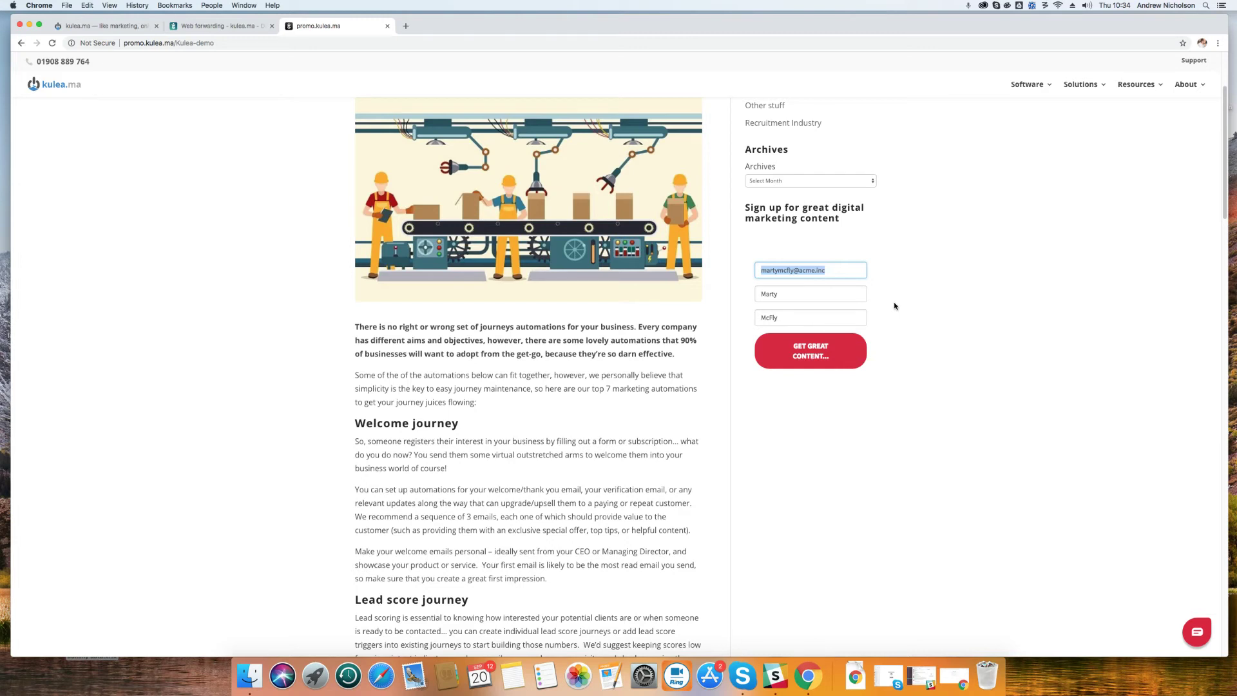
{"action": "left_click", "coordinate": [826, 234]}
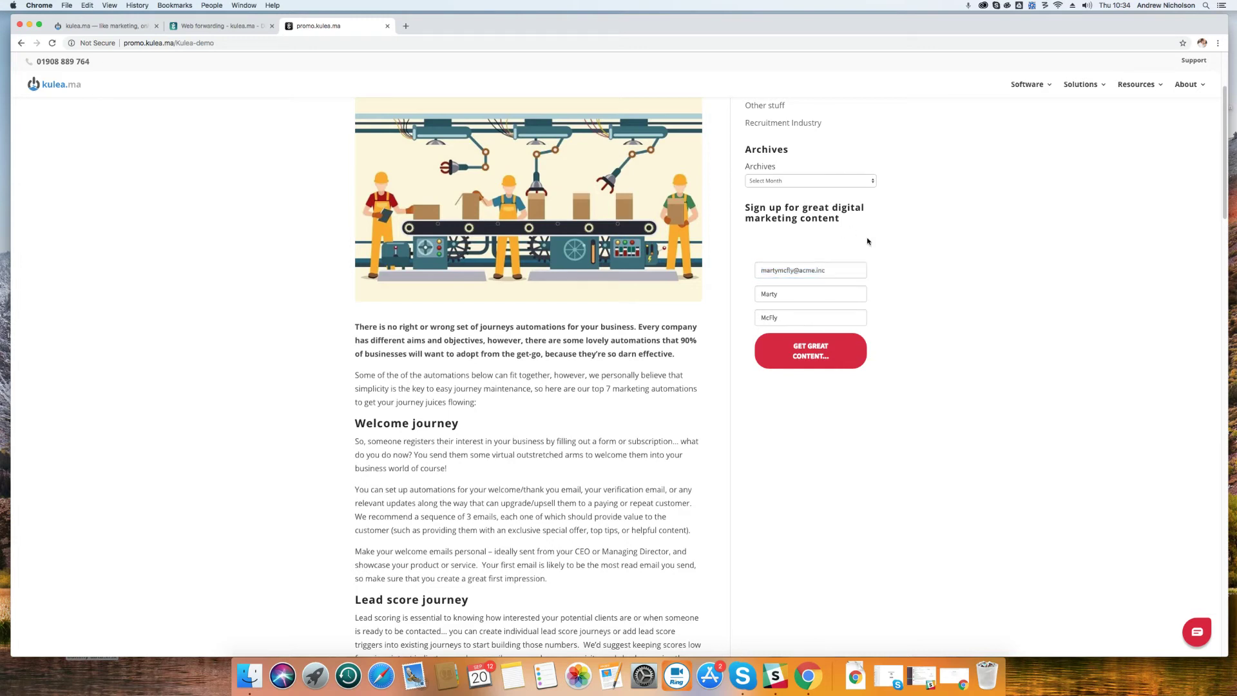
{"action": "scroll", "coordinate": [888, 336], "scroll_direction": "down", "scroll_amount": 2}
{"action": "scroll", "coordinate": [737, 358], "scroll_direction": "down", "scroll_amount": 20}
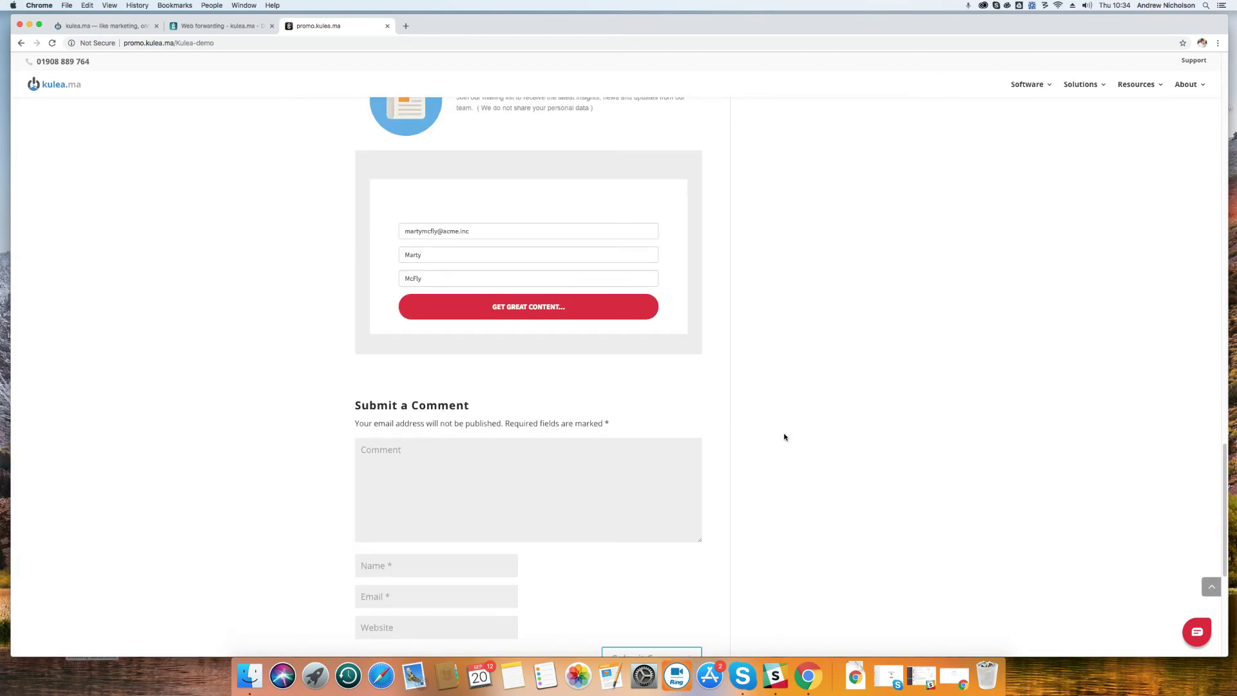
{"action": "scroll", "coordinate": [783, 435], "scroll_direction": "down", "scroll_amount": 5}
{"action": "scroll", "coordinate": [779, 442], "scroll_direction": "up", "scroll_amount": 15}
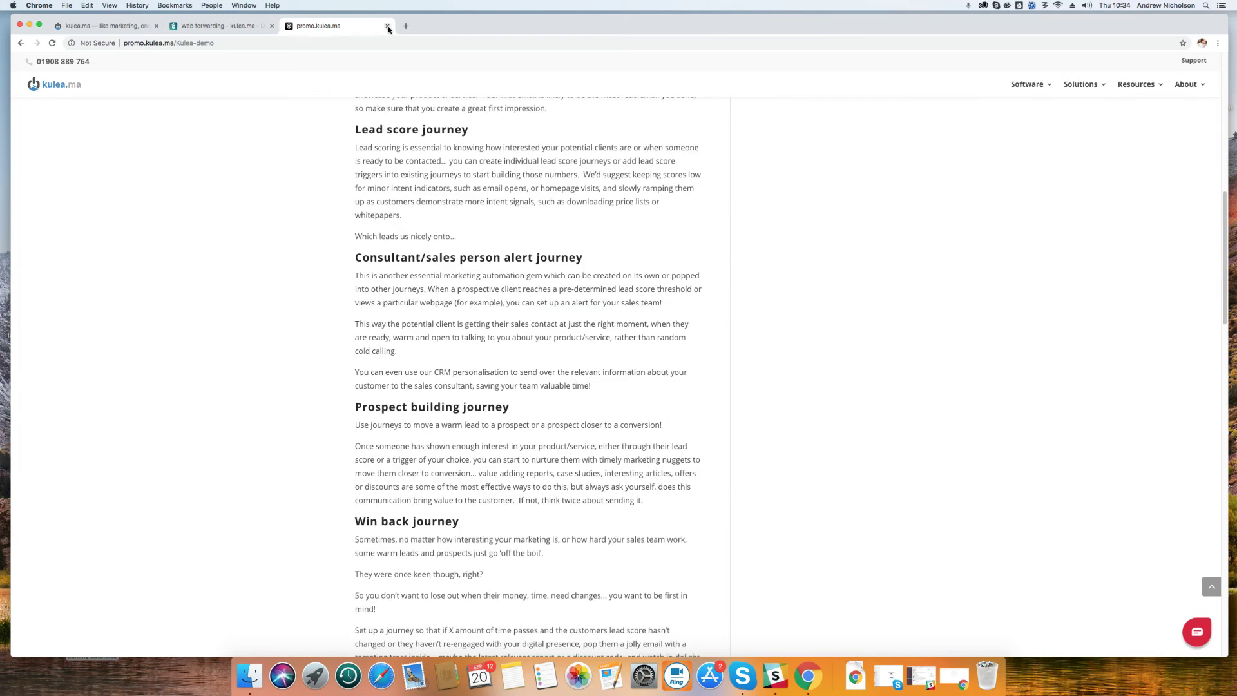
{"action": "left_click", "coordinate": [387, 26]}
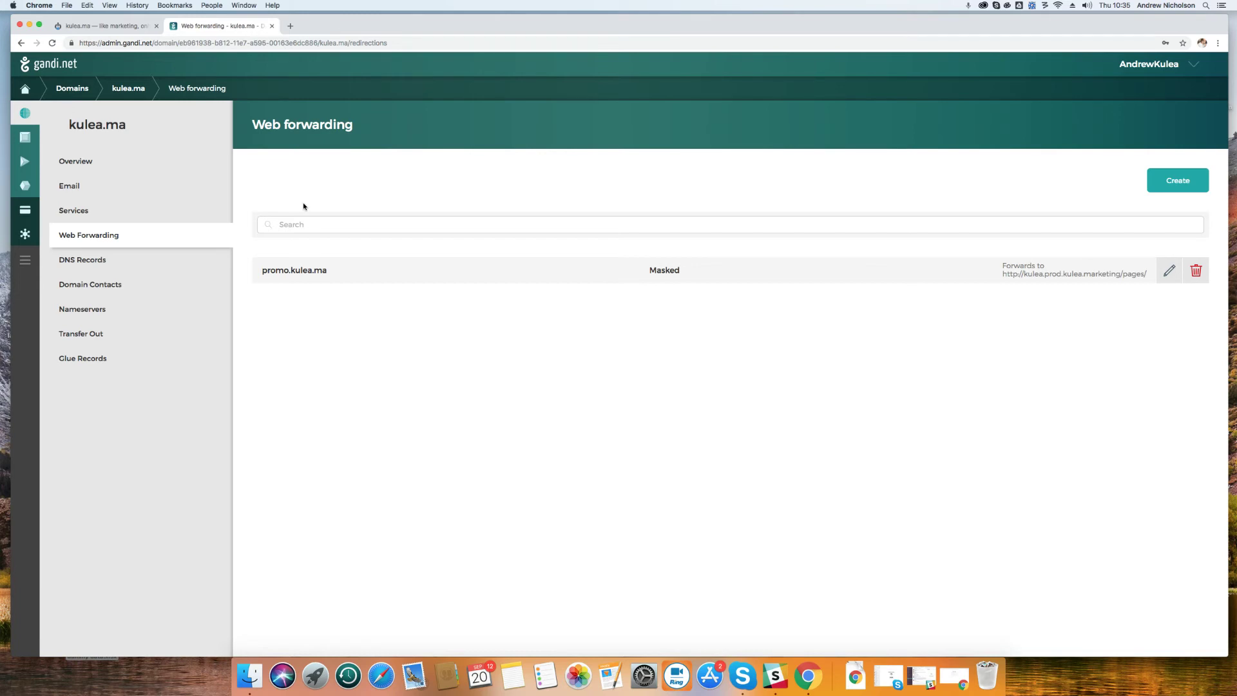
Load kulea.ma in a new tab and scroll to the prefilled 'Book your free online demo today' form
{"action": "left_click", "coordinate": [290, 26]}
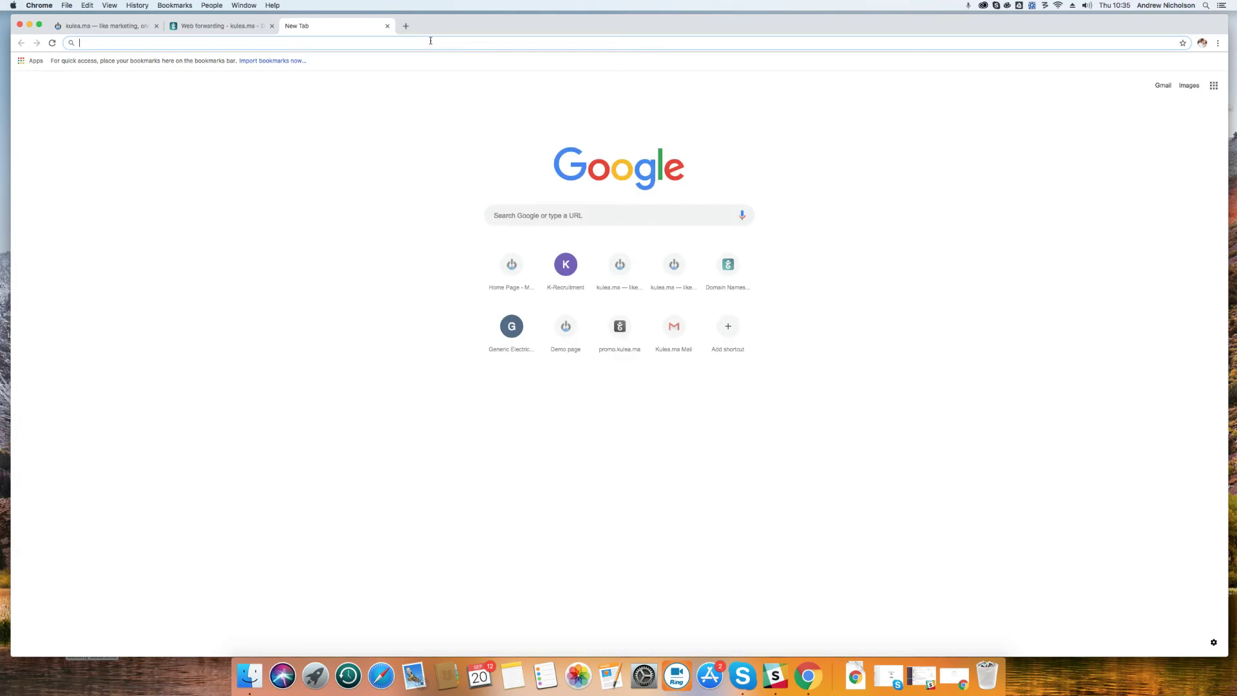
{"action": "type", "text": "kulea.ma"}
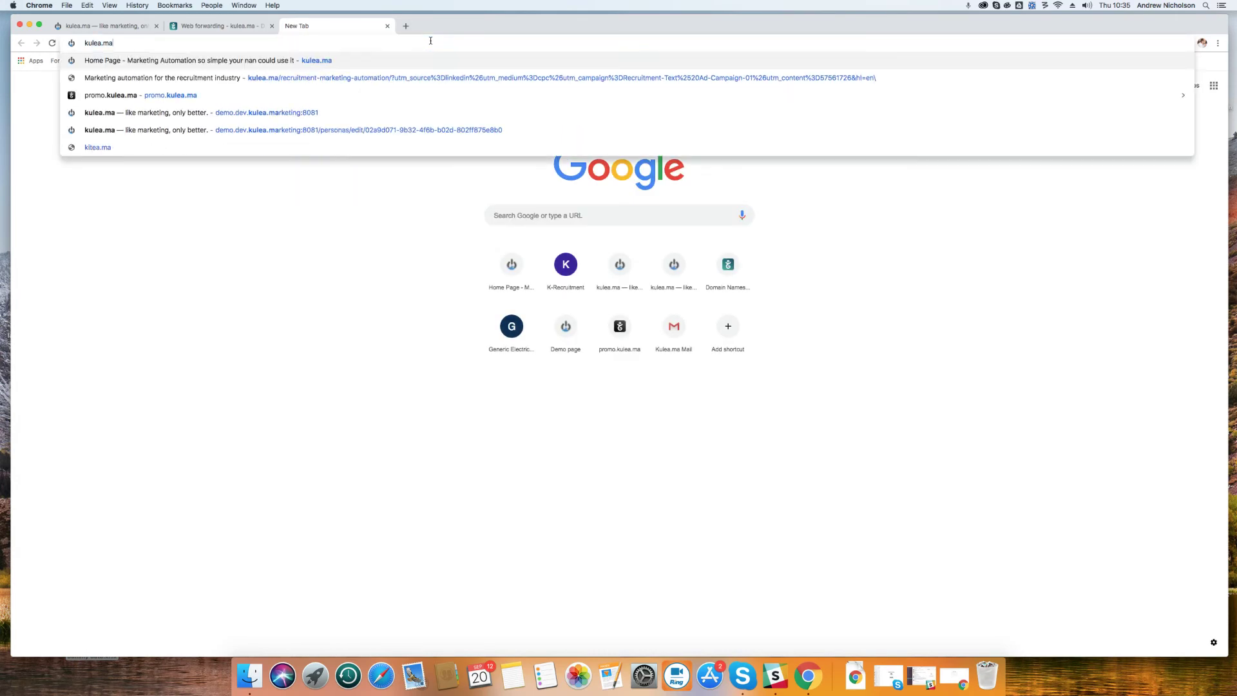
{"action": "key", "text": "Return"}
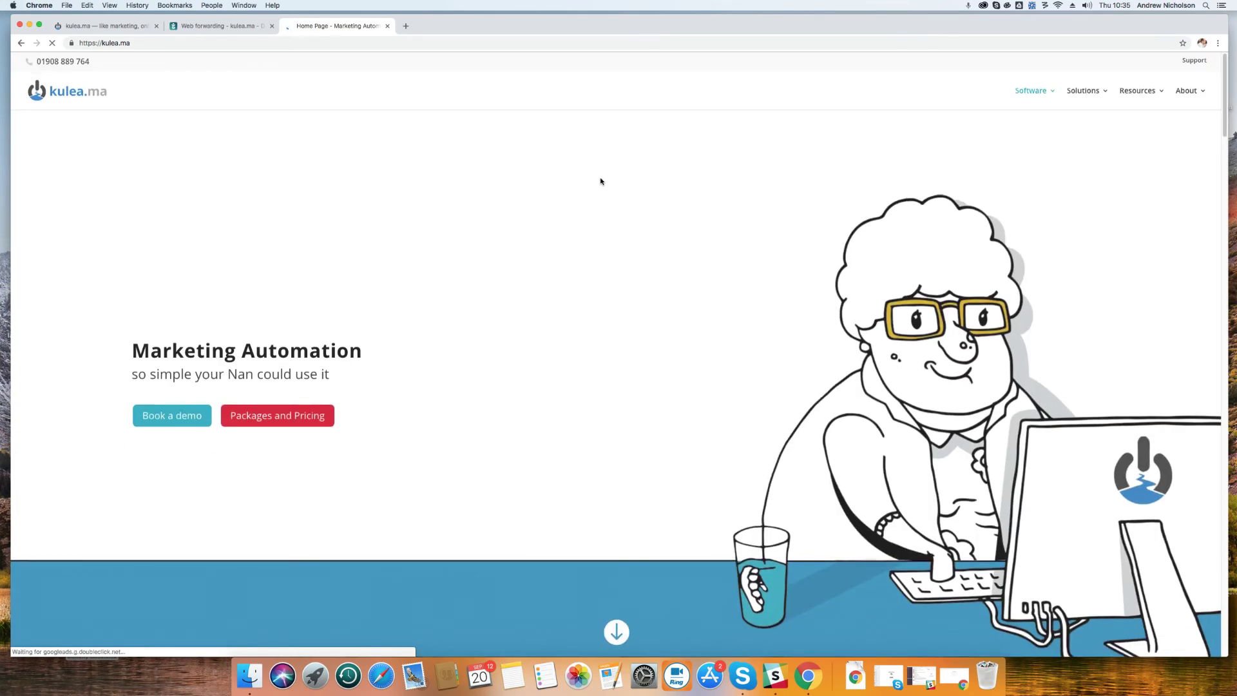
{"action": "scroll", "coordinate": [600, 181], "scroll_direction": "down", "scroll_amount": 5}
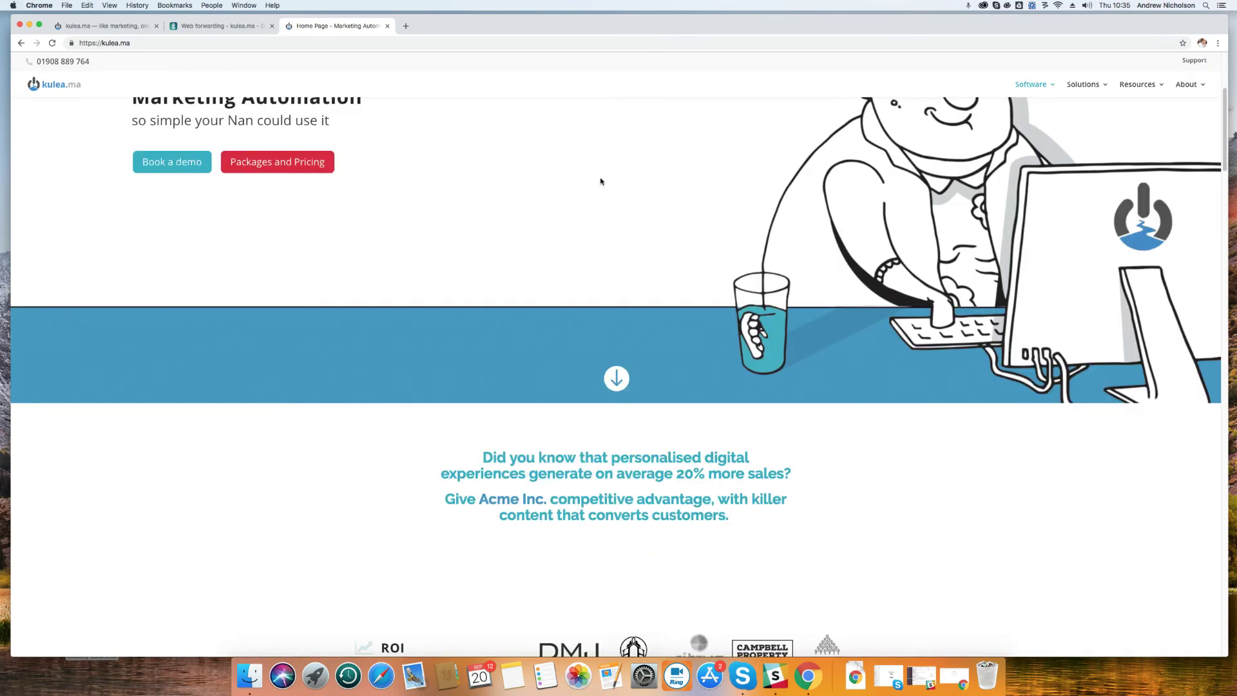
{"action": "scroll", "coordinate": [607, 170], "scroll_direction": "down", "scroll_amount": 1}
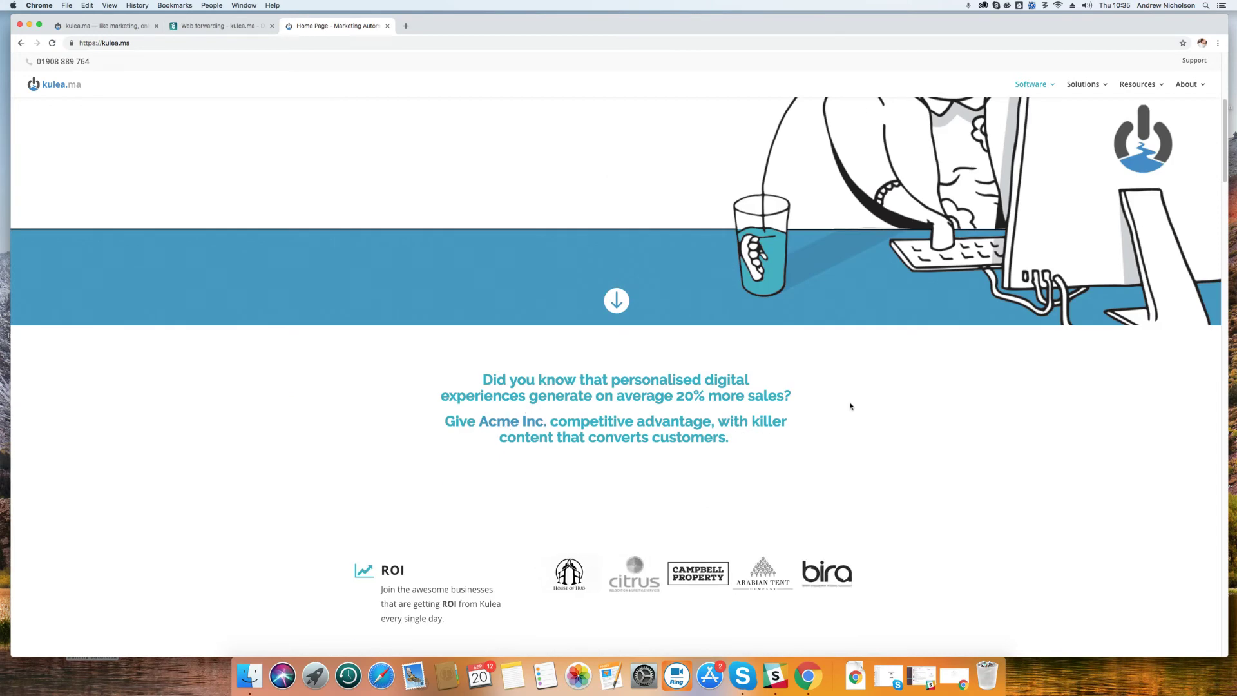
{"action": "scroll", "coordinate": [847, 398], "scroll_direction": "down", "scroll_amount": 5}
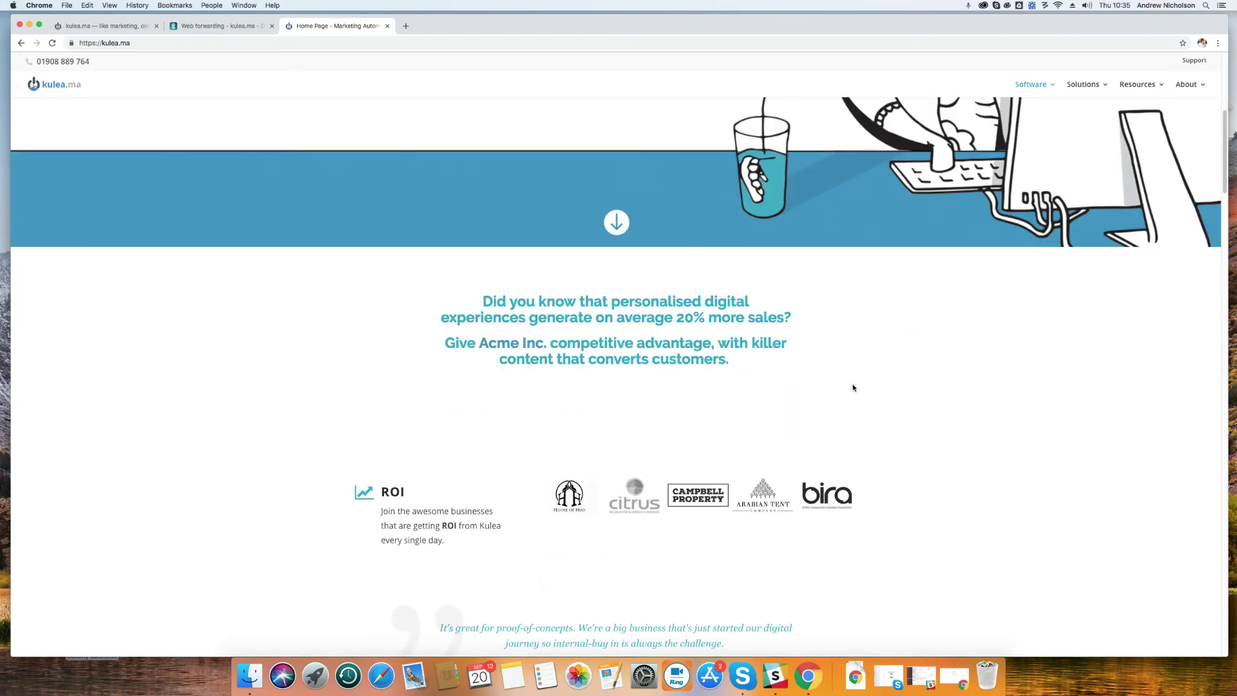
{"action": "scroll", "coordinate": [857, 384], "scroll_direction": "down", "scroll_amount": 15}
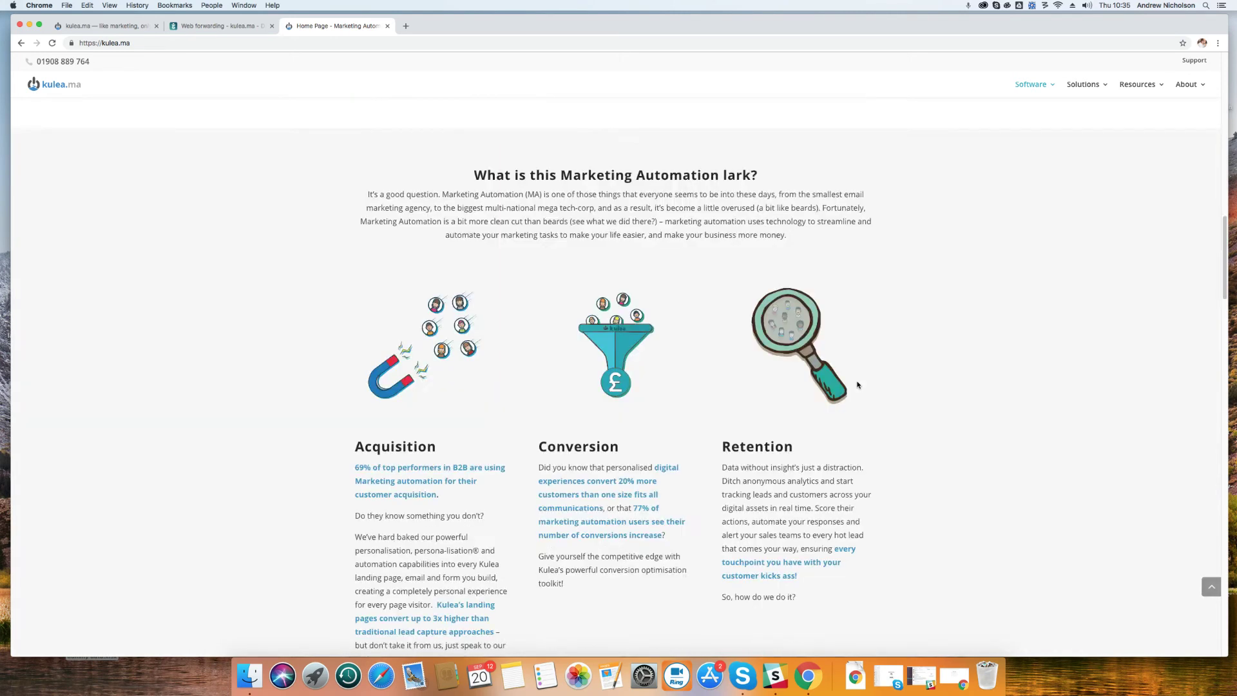
{"action": "scroll", "coordinate": [856, 385], "scroll_direction": "down", "scroll_amount": 20}
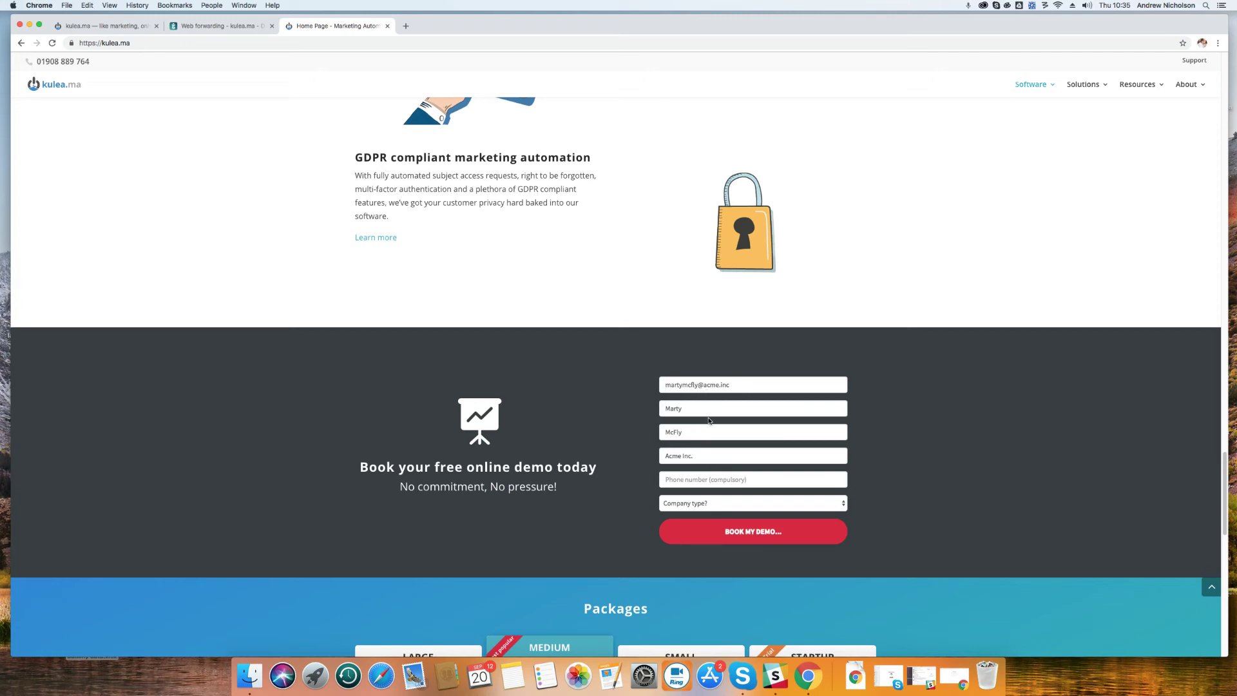
Add the visitor's phone number, pick Marketing company type, and submit Book My Demo
{"action": "left_click", "coordinate": [728, 479]}
{"action": "left_click", "coordinate": [734, 503]}
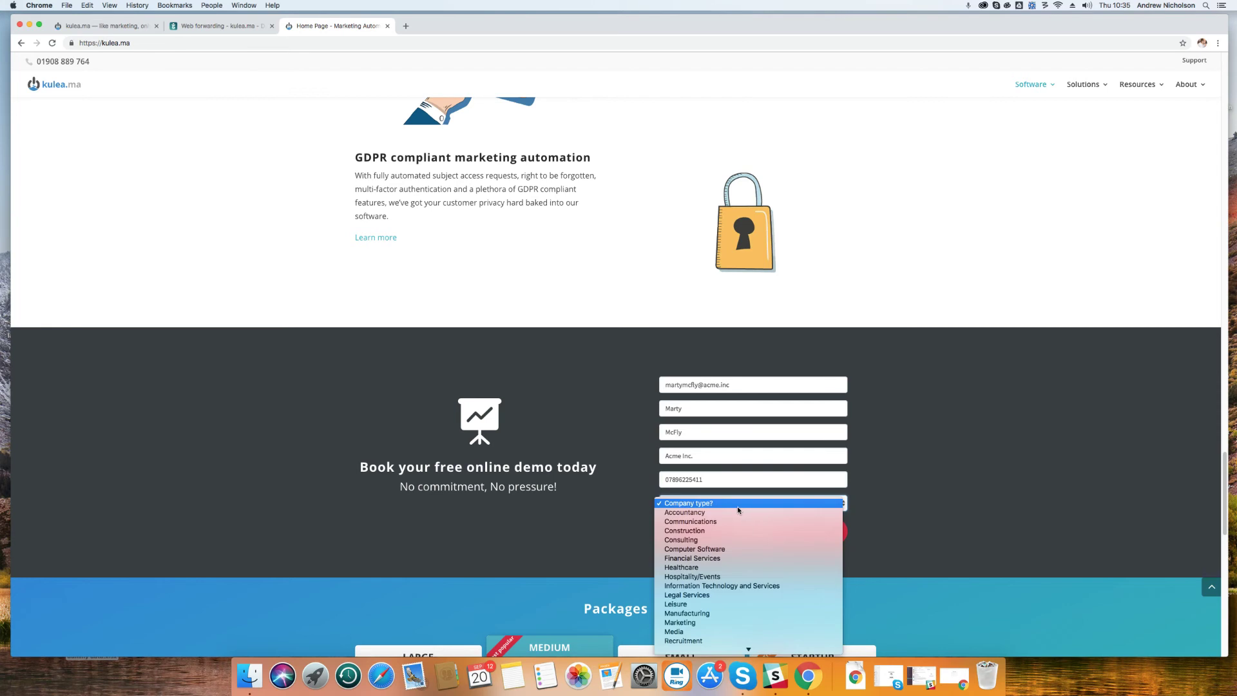
{"action": "left_click", "coordinate": [726, 623]}
{"action": "left_click", "coordinate": [759, 536]}
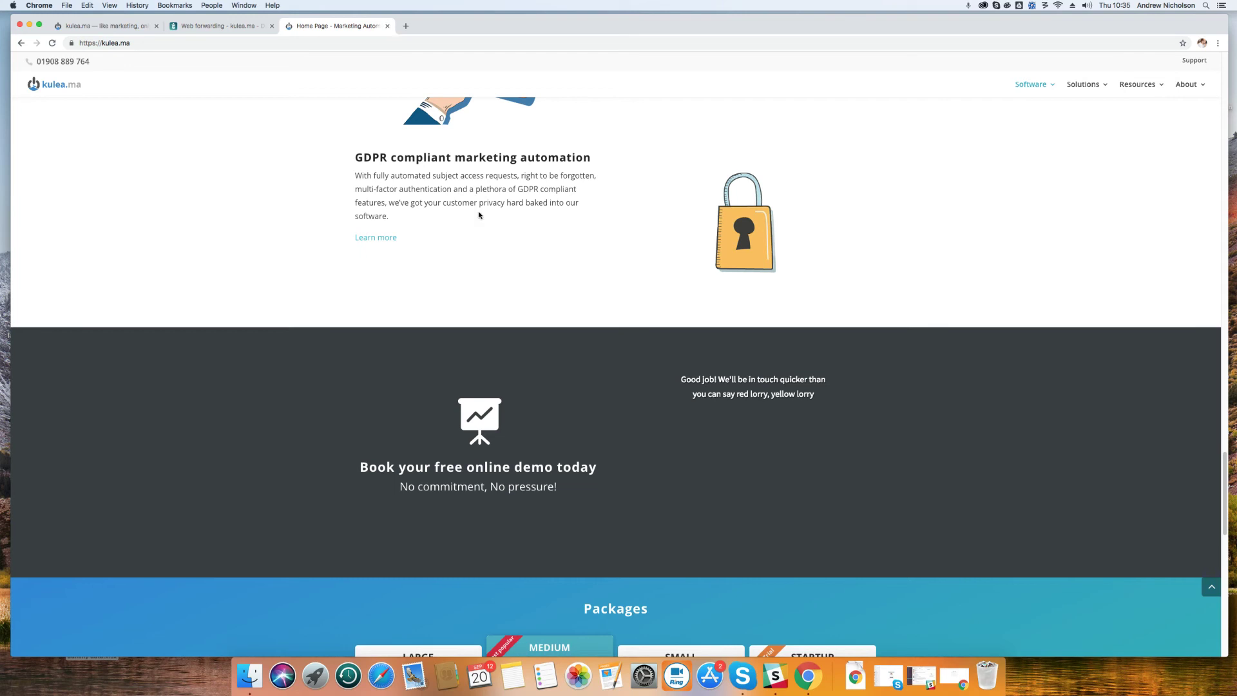
{"action": "left_click", "coordinate": [121, 27]}
Open the newest contact's CRM record and expand its Last 24 hours behavioural activity
{"action": "left_click", "coordinate": [45, 129]}
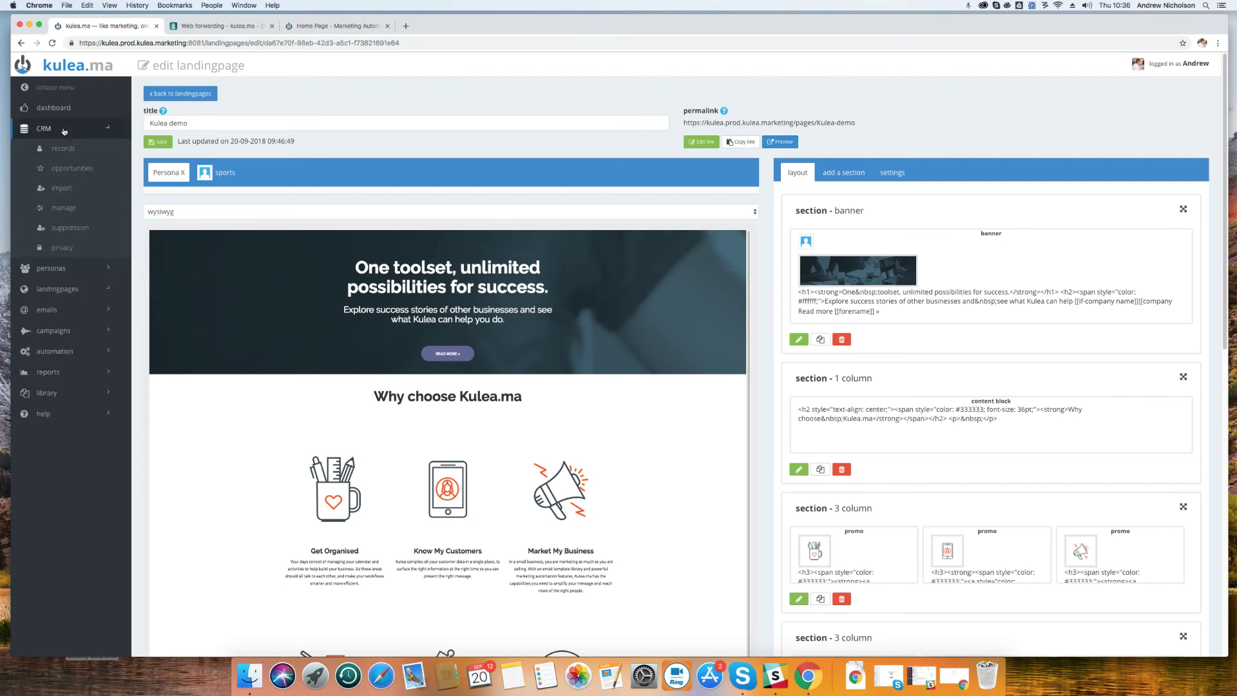
{"action": "left_click", "coordinate": [64, 148]}
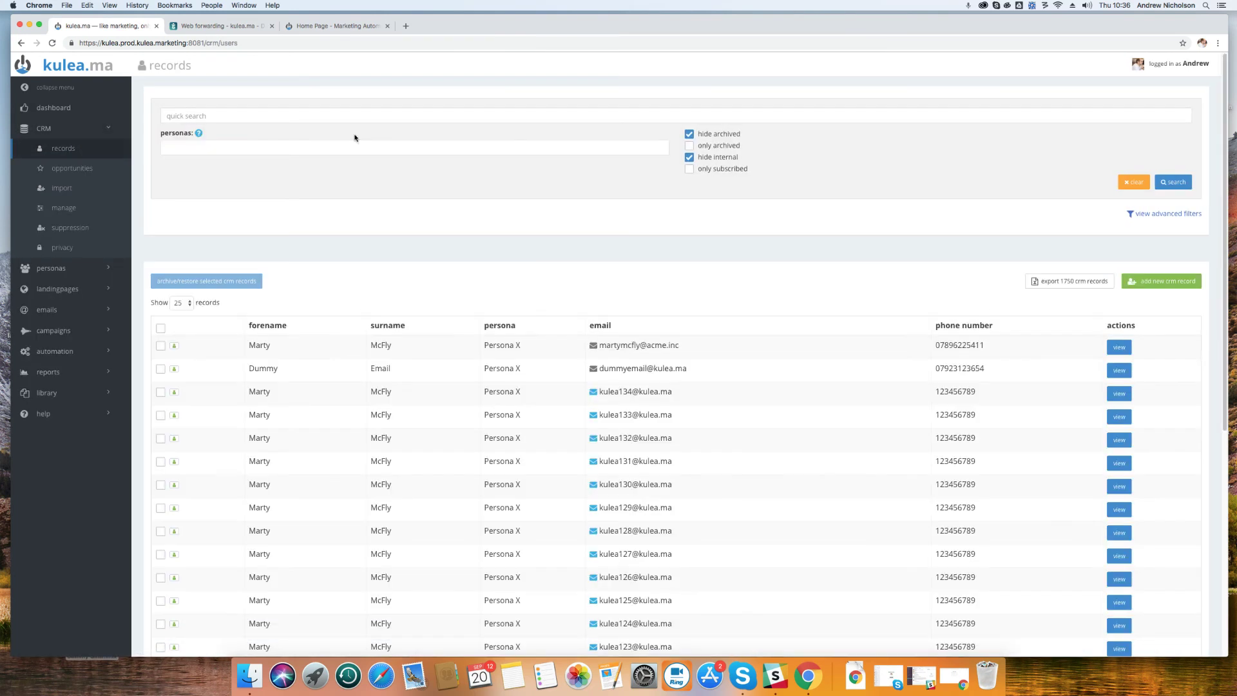
{"action": "left_click", "coordinate": [1125, 348]}
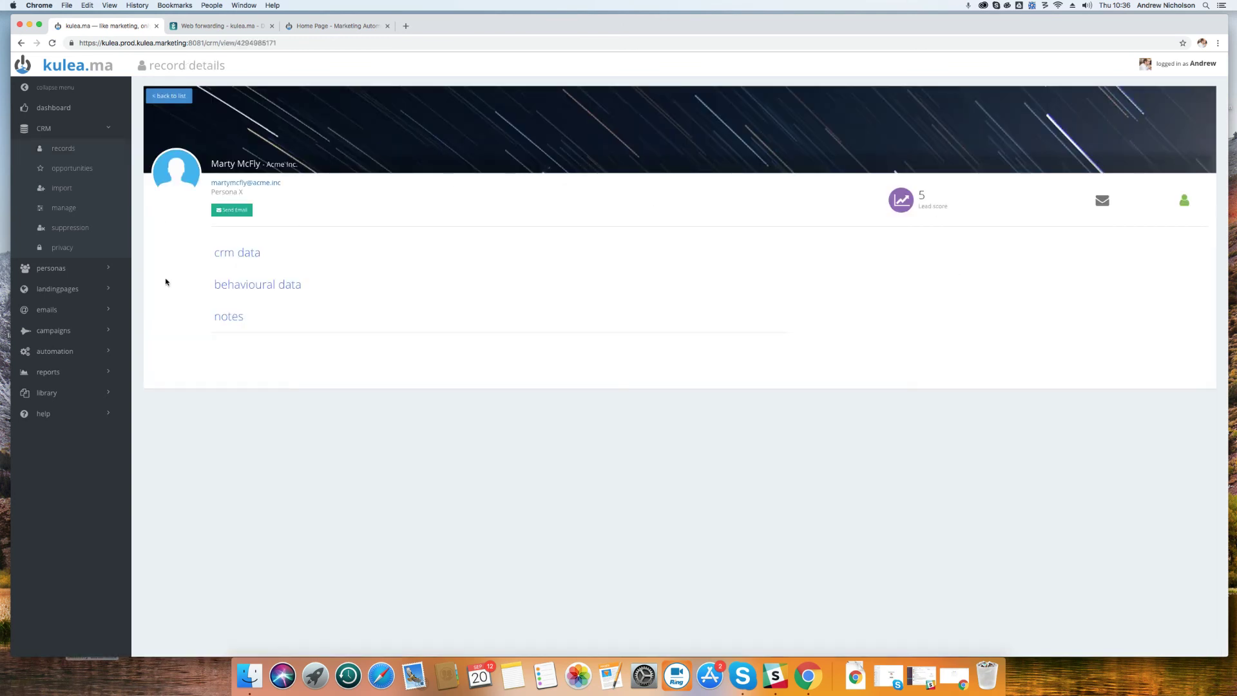
{"action": "left_click", "coordinate": [242, 285]}
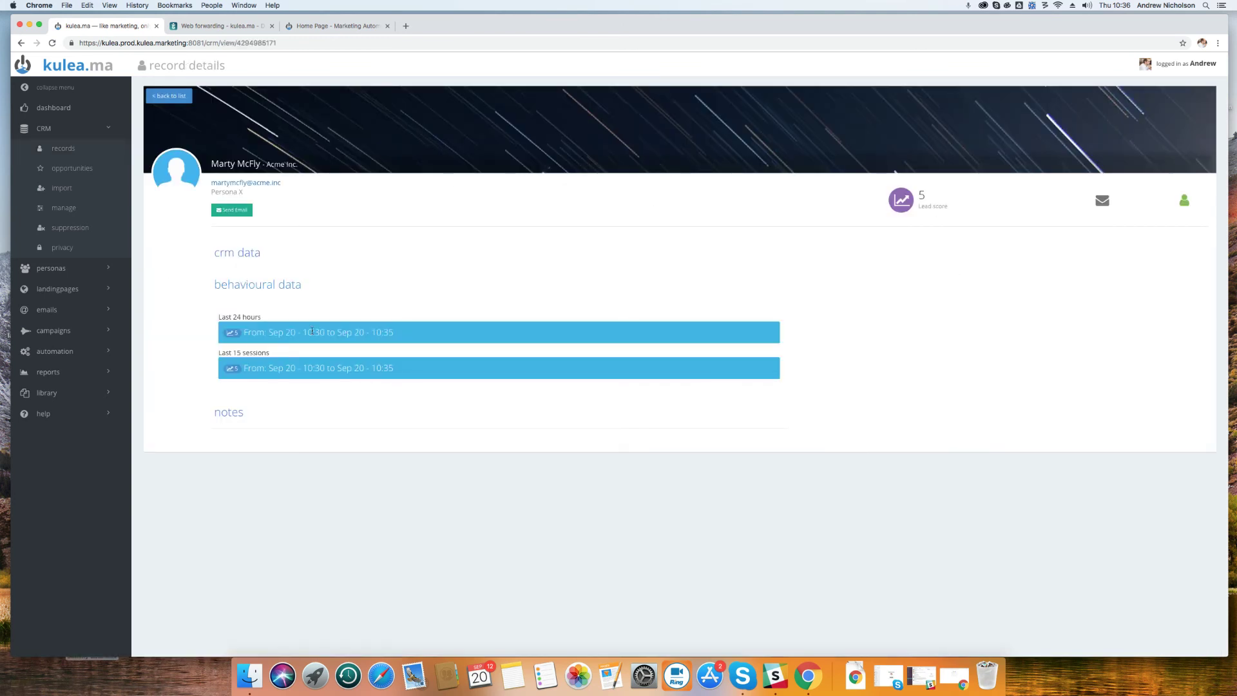
{"action": "left_click", "coordinate": [312, 331]}
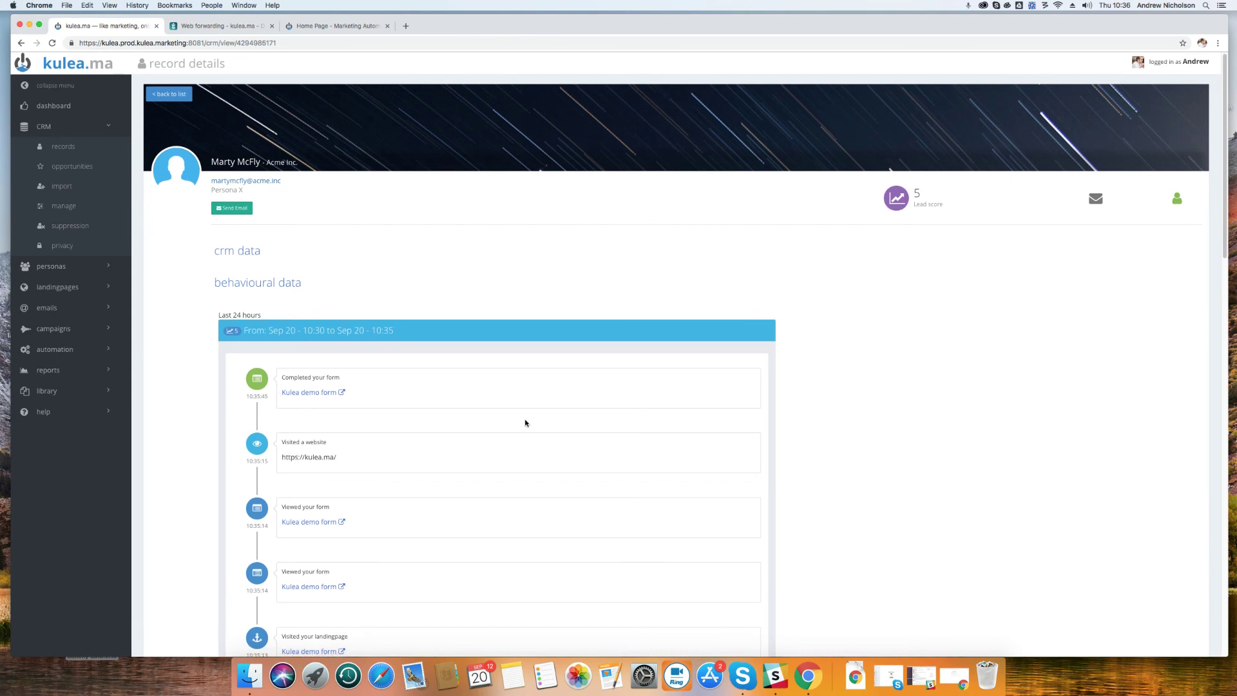
Scroll through the activity history, highlighting the visited article's web address
{"action": "scroll", "coordinate": [524, 423], "scroll_direction": "down", "scroll_amount": 3}
{"action": "scroll", "coordinate": [366, 423], "scroll_direction": "down", "scroll_amount": 6}
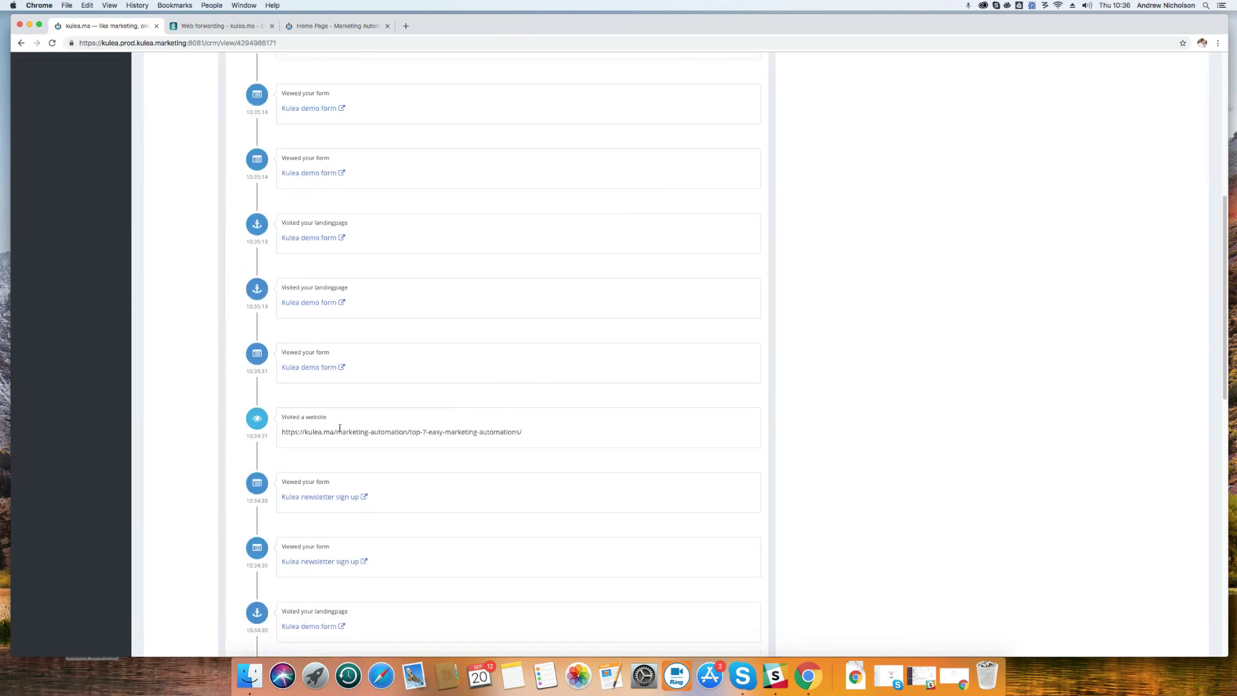
{"action": "left_click_drag", "start_coordinate": [347, 432], "coordinate": [533, 440]}
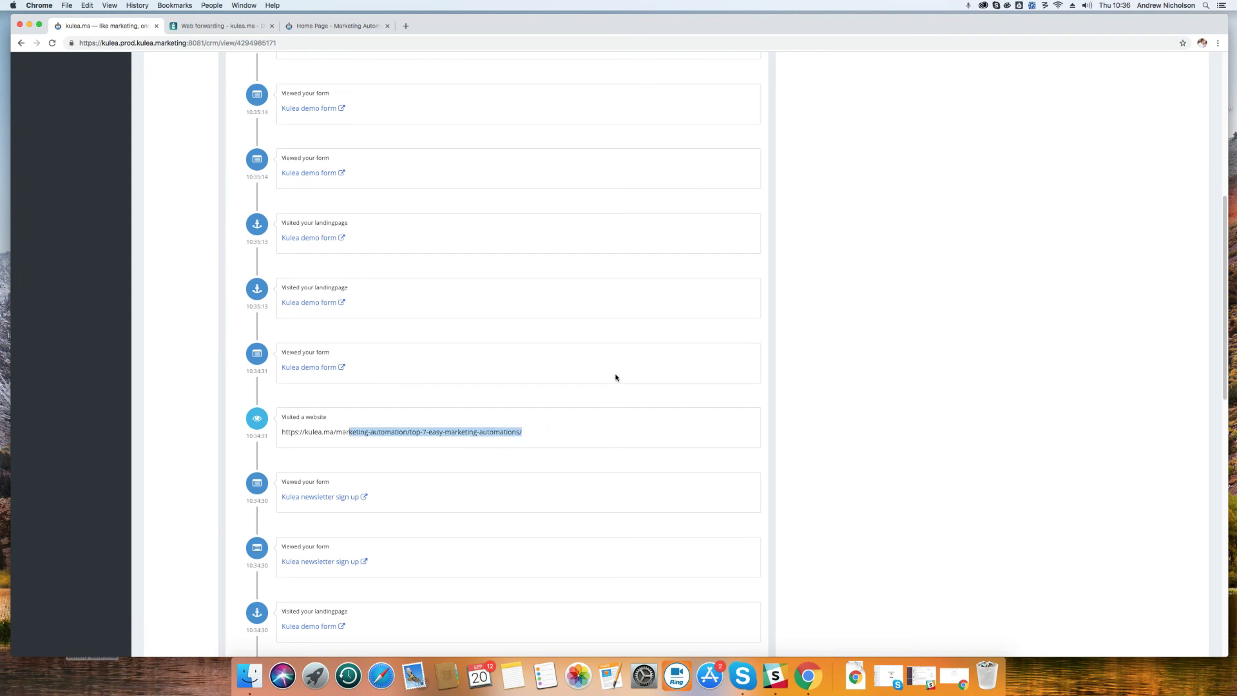
{"action": "scroll", "coordinate": [615, 377], "scroll_direction": "down", "scroll_amount": 3}
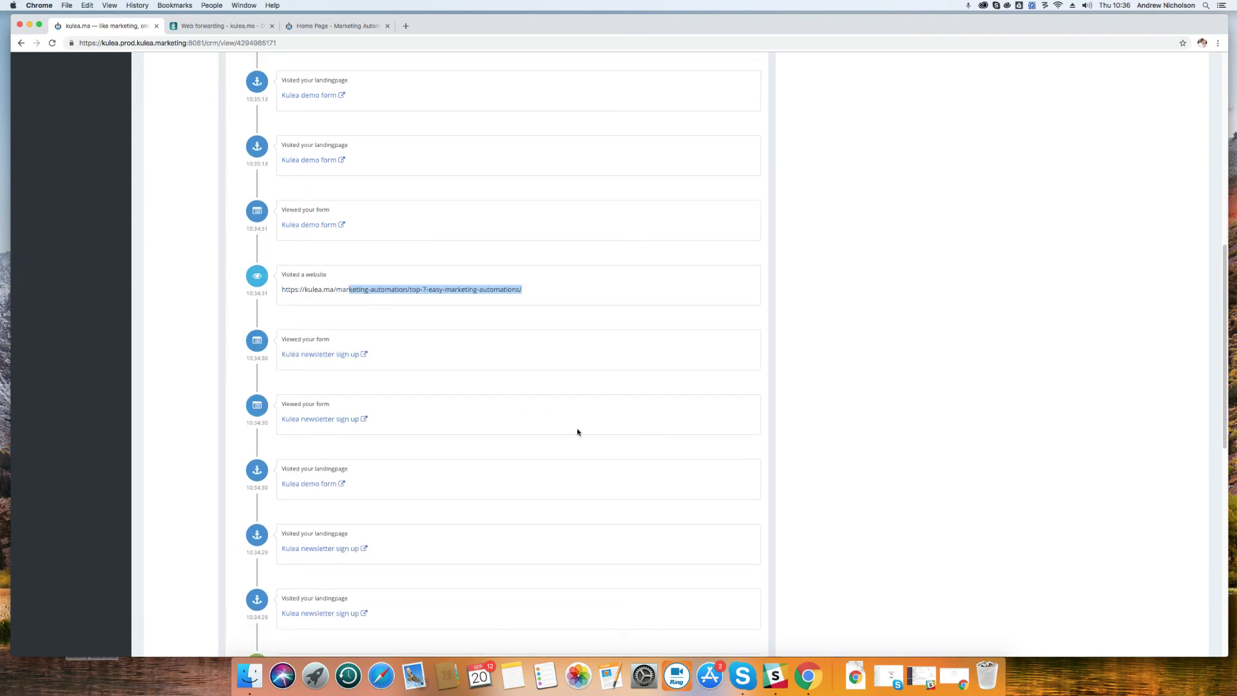
{"action": "scroll", "coordinate": [578, 432], "scroll_direction": "down", "scroll_amount": 3}
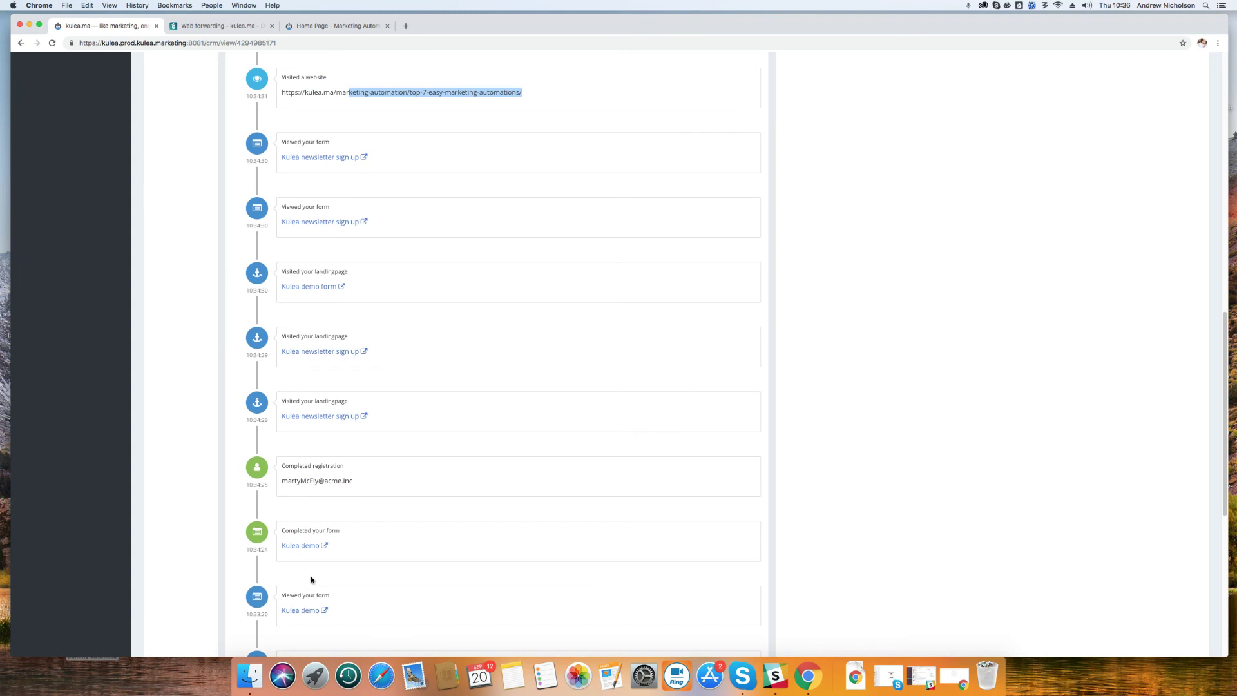
{"action": "scroll", "coordinate": [566, 471], "scroll_direction": "down", "scroll_amount": 2}
{"action": "scroll", "coordinate": [566, 472], "scroll_direction": "down", "scroll_amount": 2}
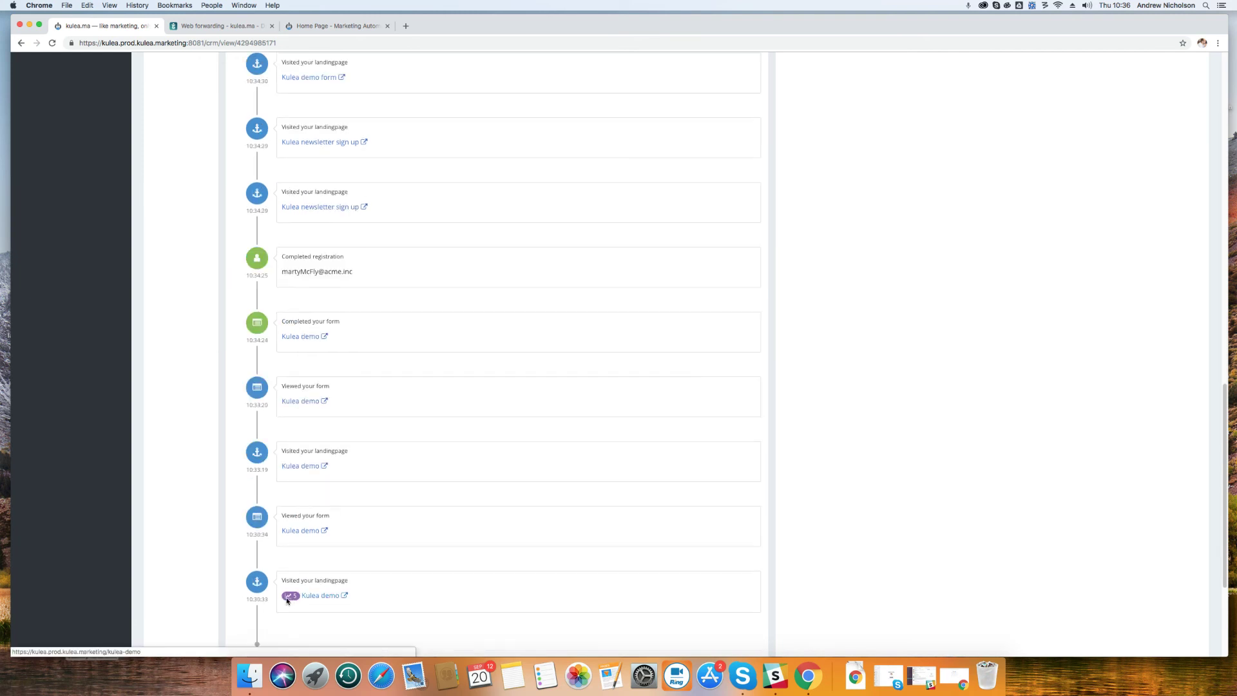
{"action": "scroll", "coordinate": [569, 498], "scroll_direction": "down", "scroll_amount": 1}
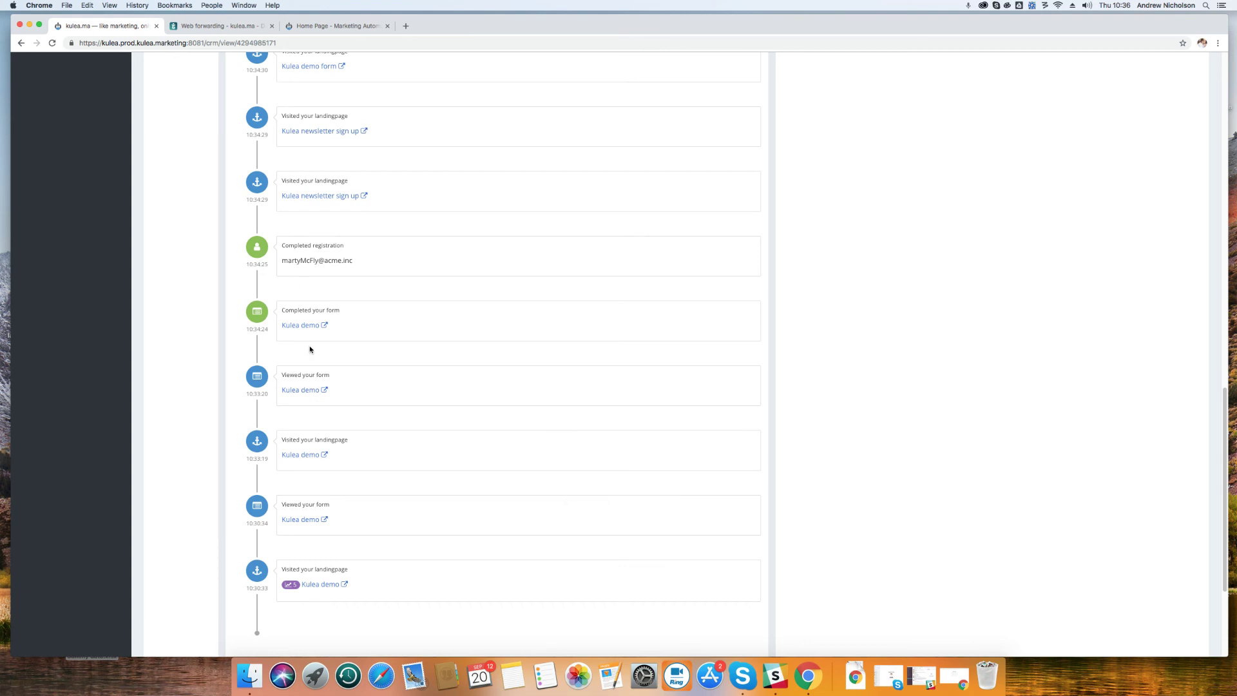
Collapse the Last 24 hours timeline back into its summary bar
{"action": "scroll", "coordinate": [536, 277], "scroll_direction": "up", "scroll_amount": 3}
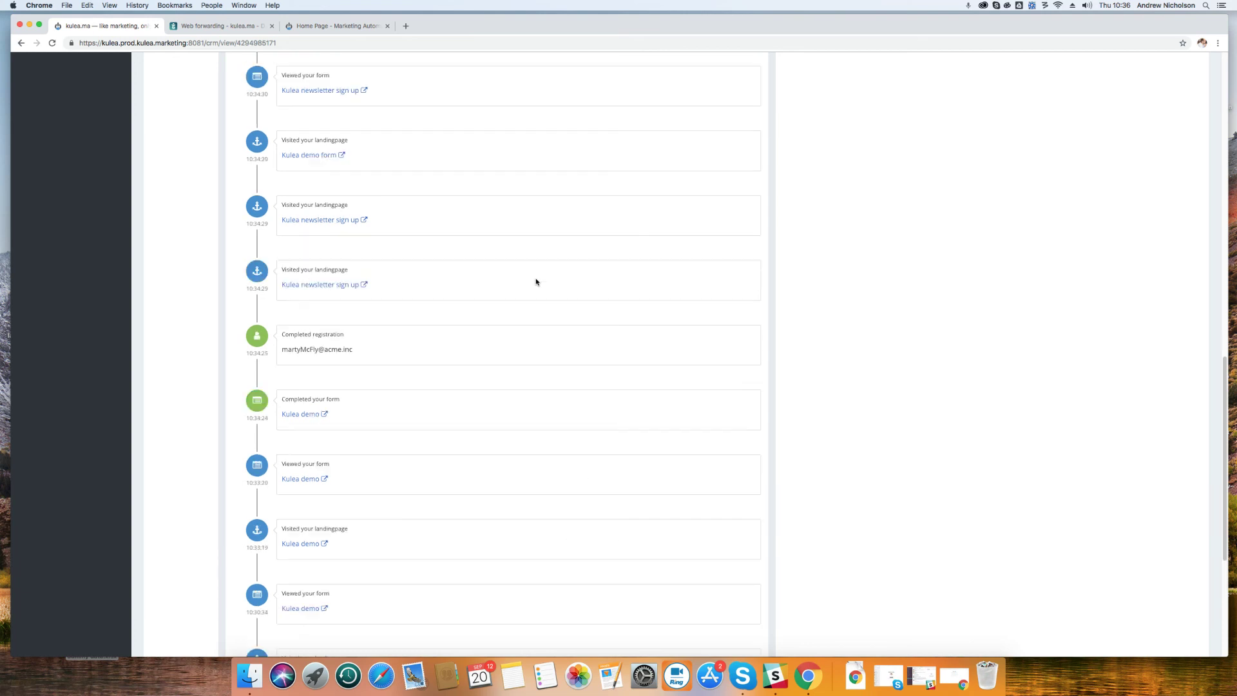
{"action": "scroll", "coordinate": [409, 320], "scroll_direction": "up", "scroll_amount": 7}
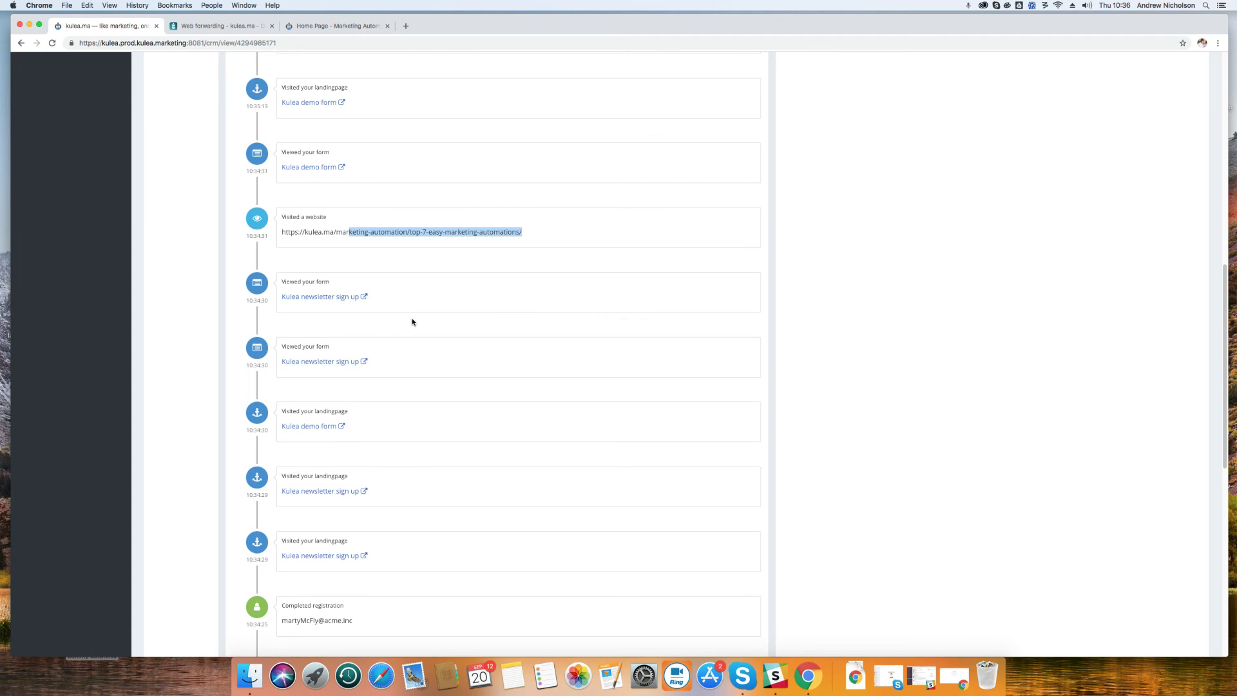
{"action": "scroll", "coordinate": [412, 323], "scroll_direction": "up", "scroll_amount": 6}
{"action": "scroll", "coordinate": [412, 302], "scroll_direction": "up", "scroll_amount": 4}
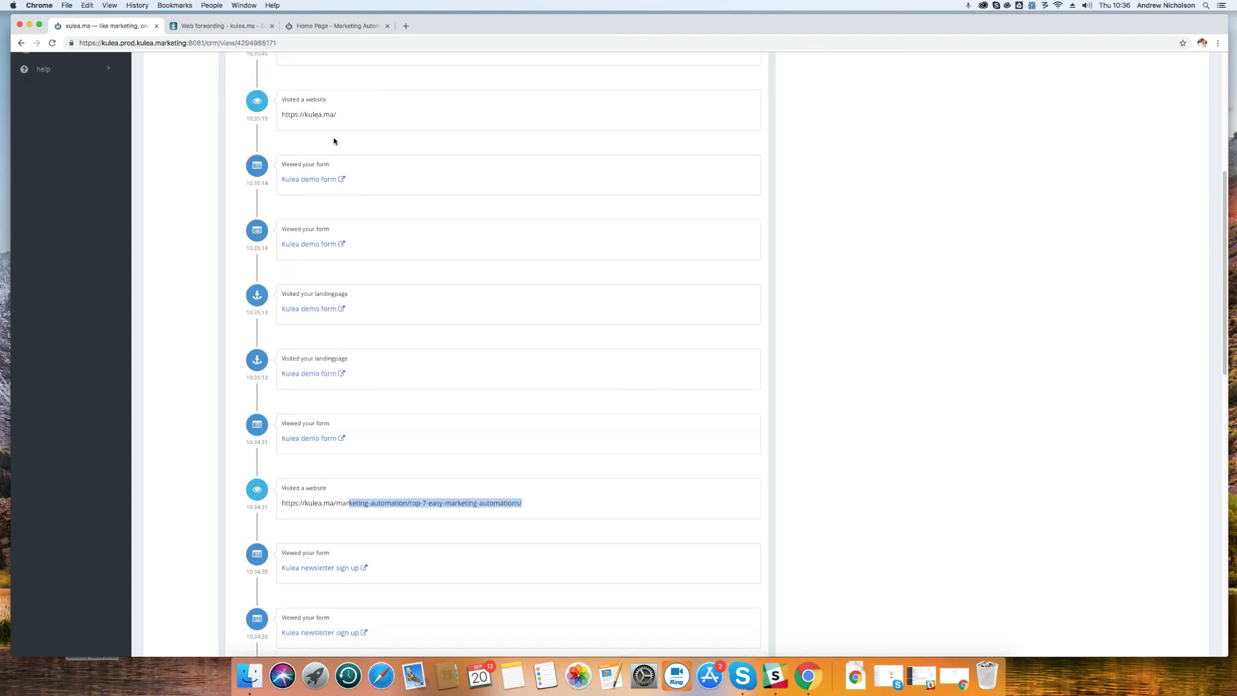
{"action": "scroll", "coordinate": [290, 238], "scroll_direction": "up", "scroll_amount": 6}
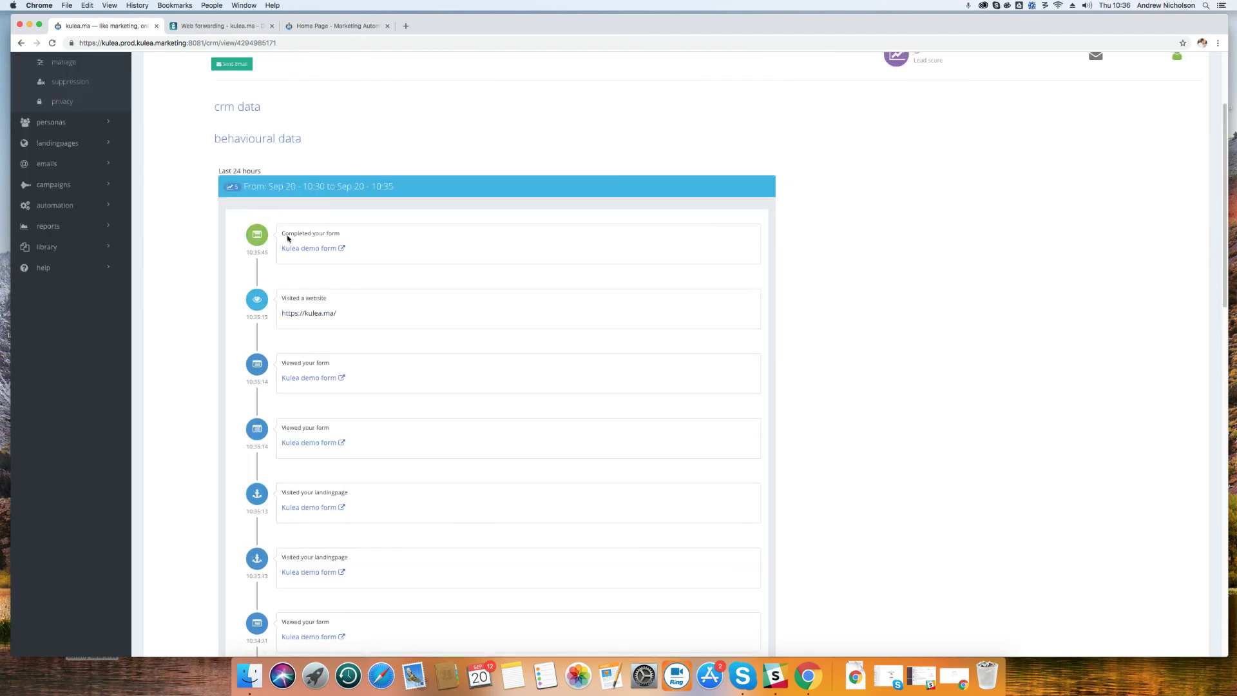
{"action": "left_click", "coordinate": [346, 186]}
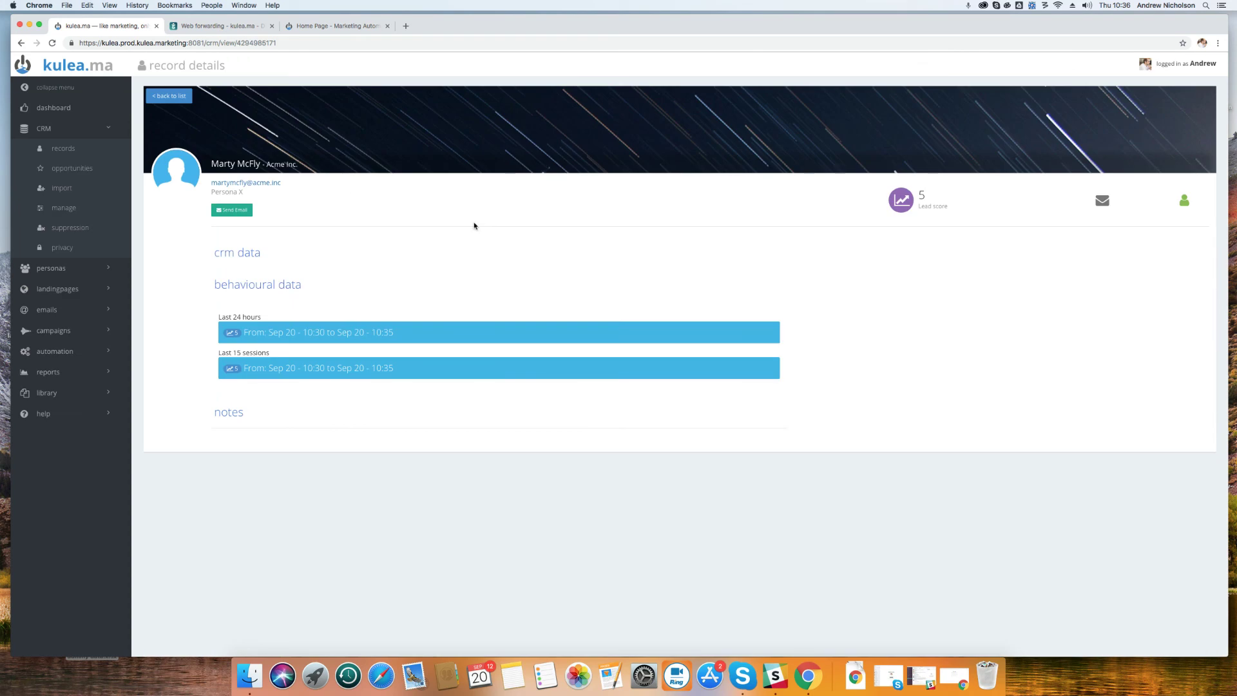